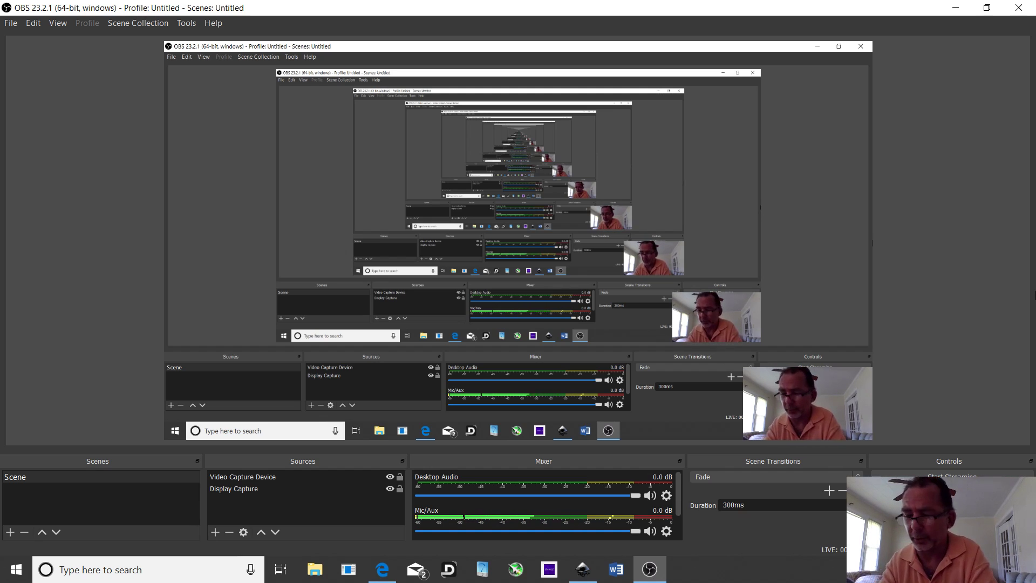
- Switch from OBS to Inkscape and set the document's display units to inches in the document properties
click(955, 8)
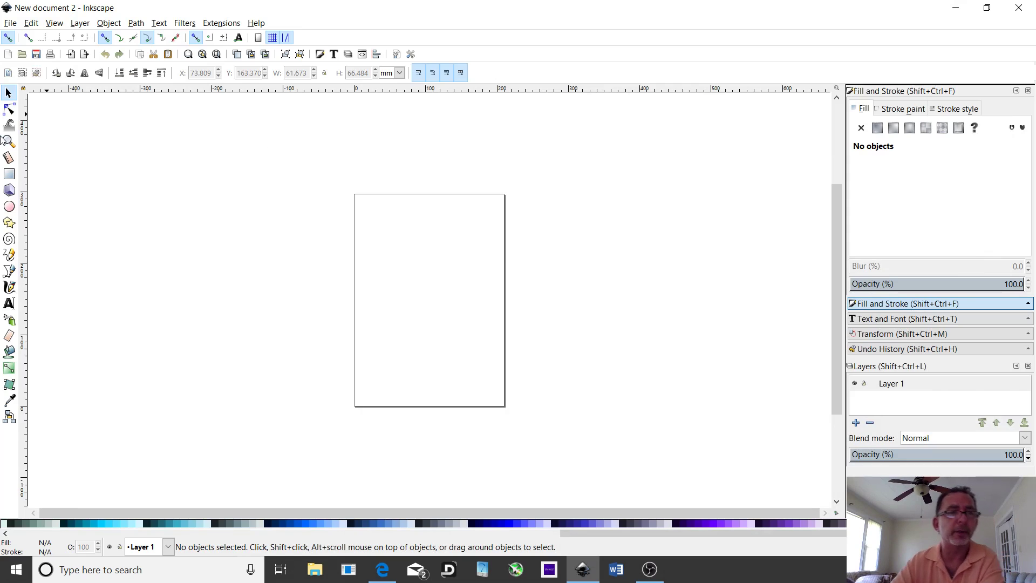
click(10, 24)
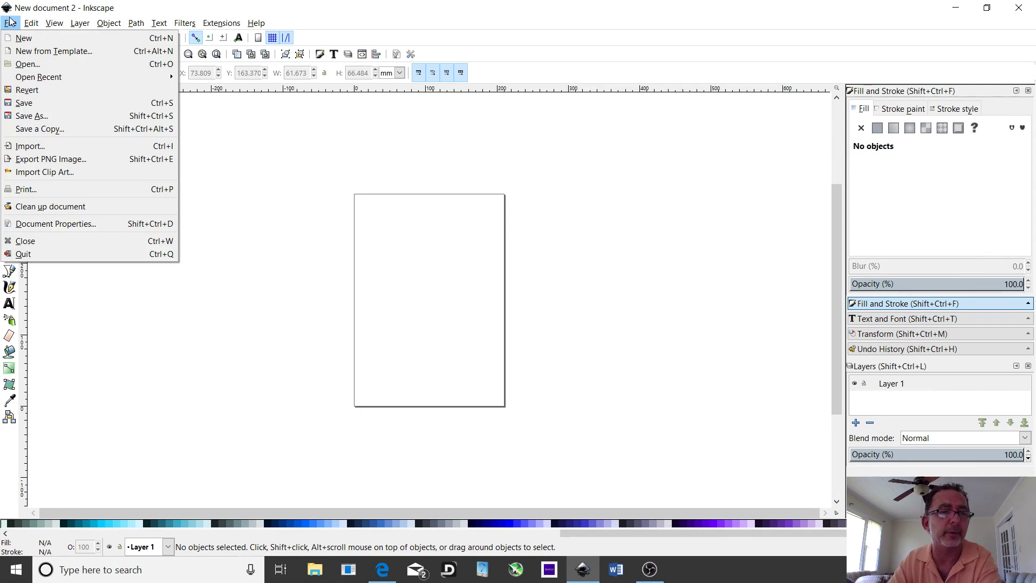
click(70, 227)
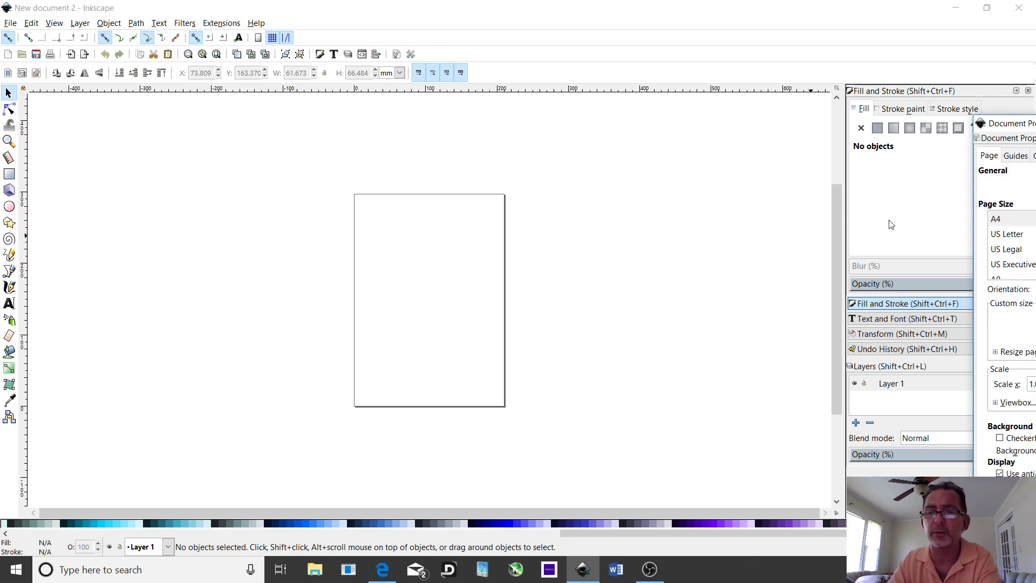
drag(1006, 127, 688, 120)
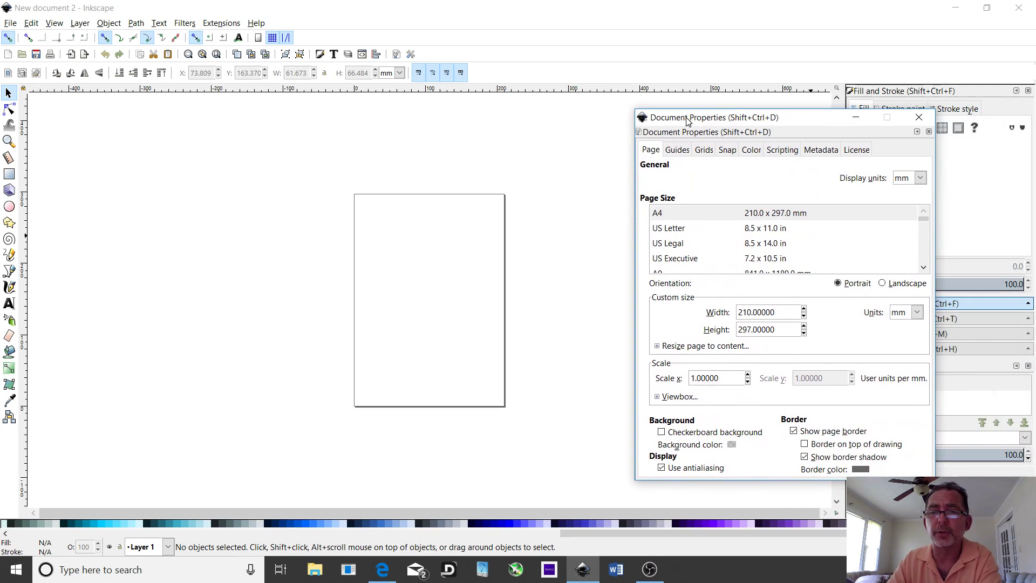
click(921, 178)
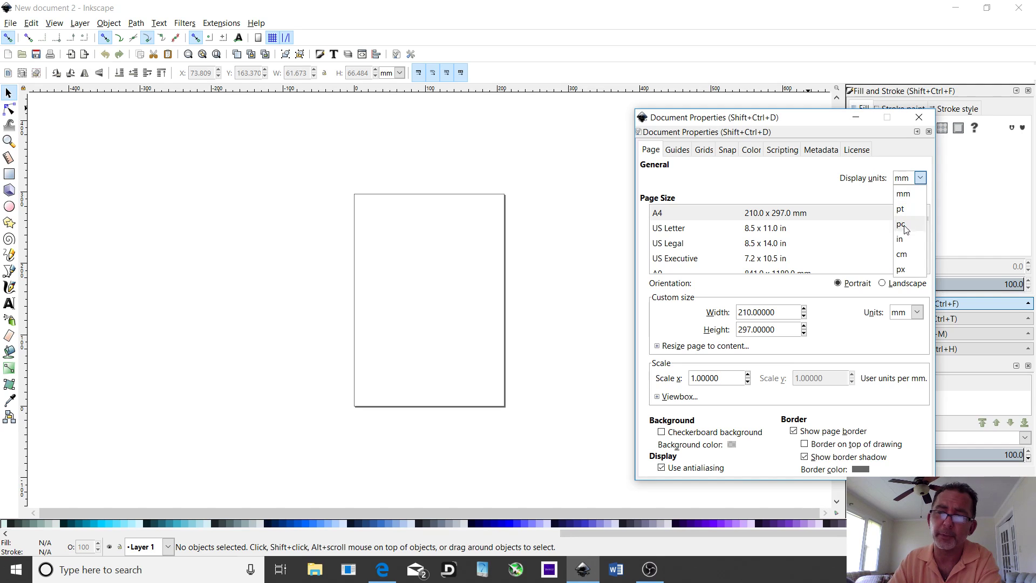
click(902, 239)
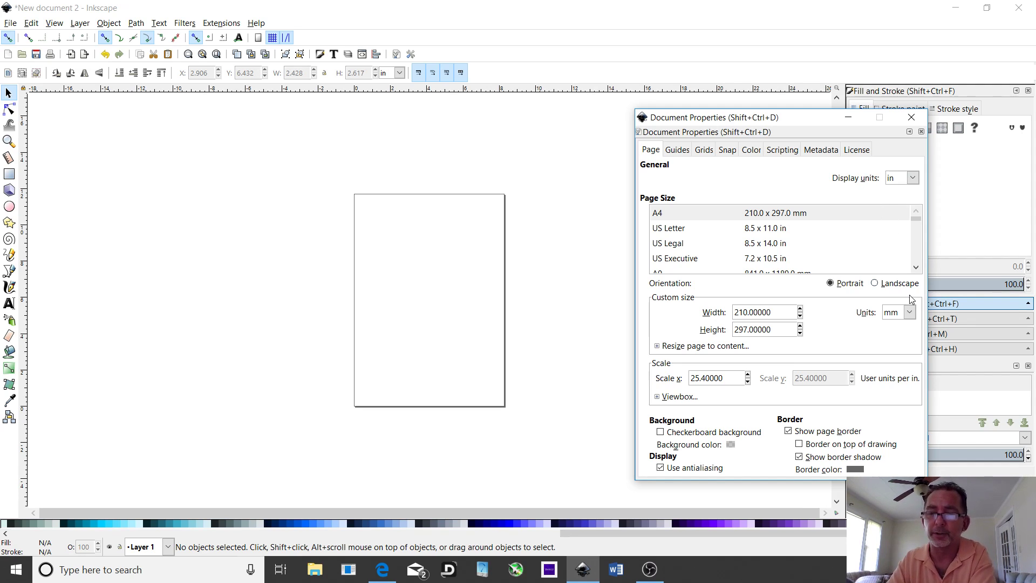
- Set the custom page size to 8.5 in wide and 11 in high, with inches as its units
click(909, 313)
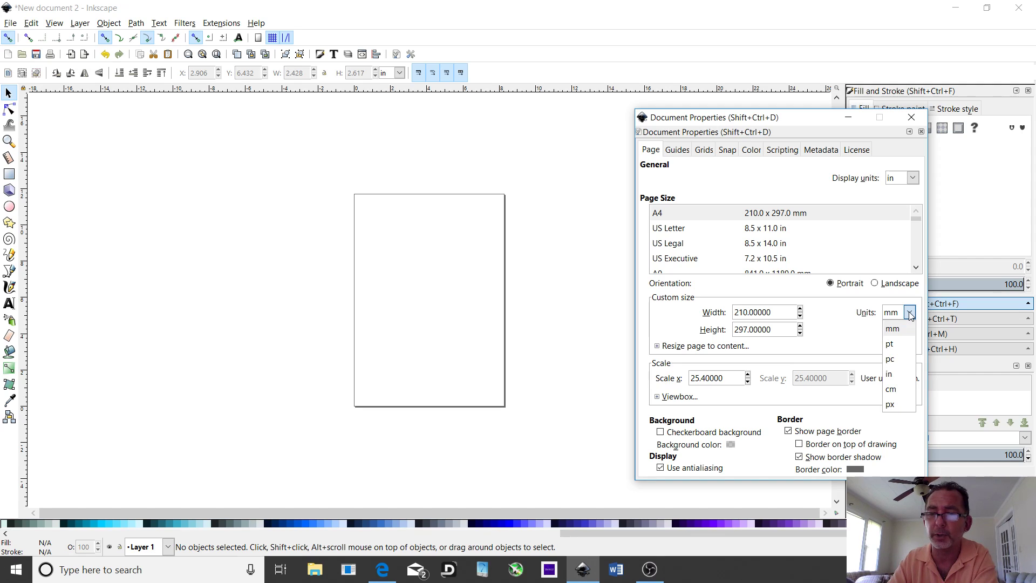
click(901, 379)
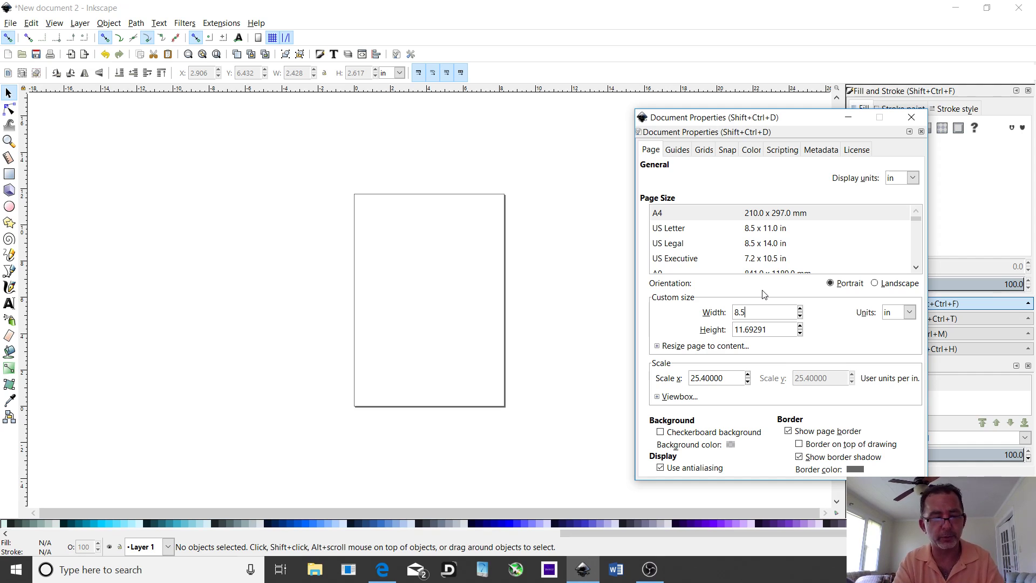
text(8.5)
key(Tab)
text(1)
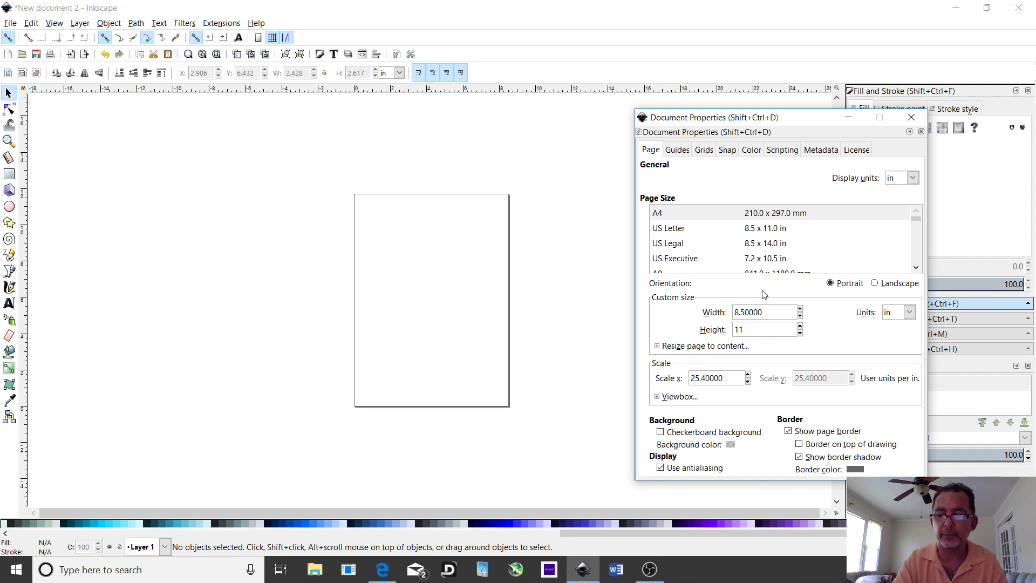
text(1)
key(Return)
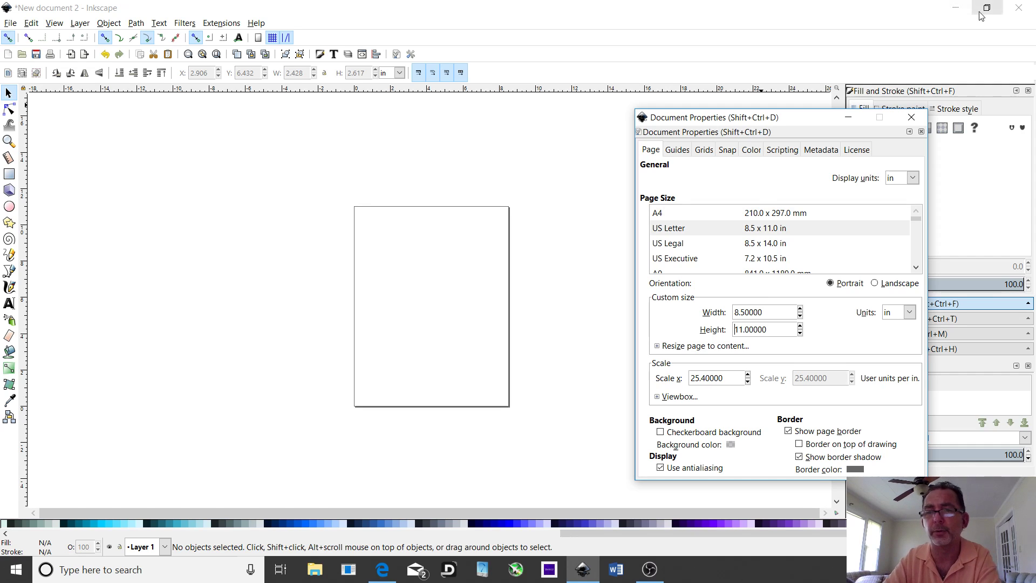
click(912, 117)
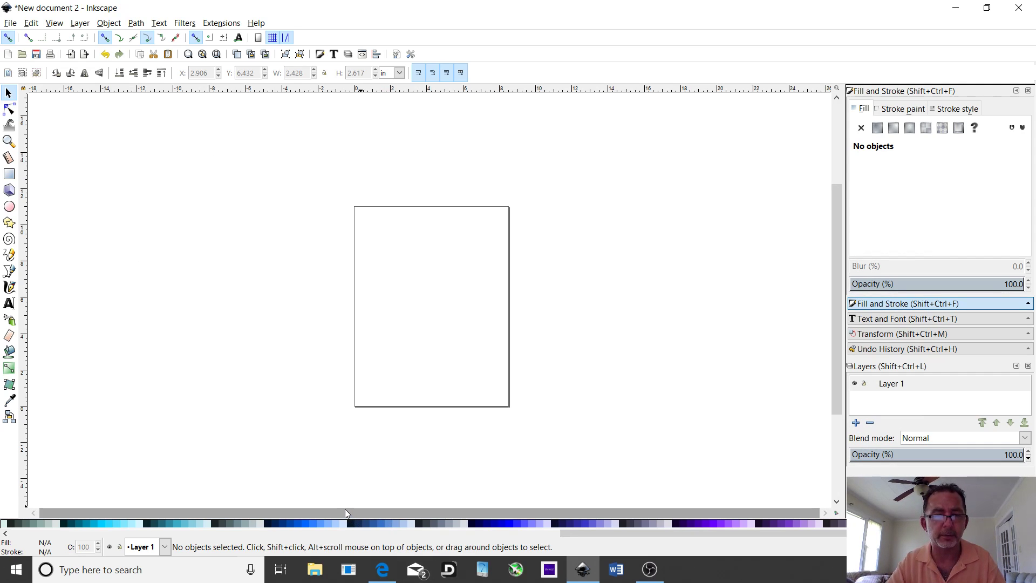
- Draw a rectangle about 8.4 by 10.9 in over the page and remove its fill
key(shift)
key(plus)
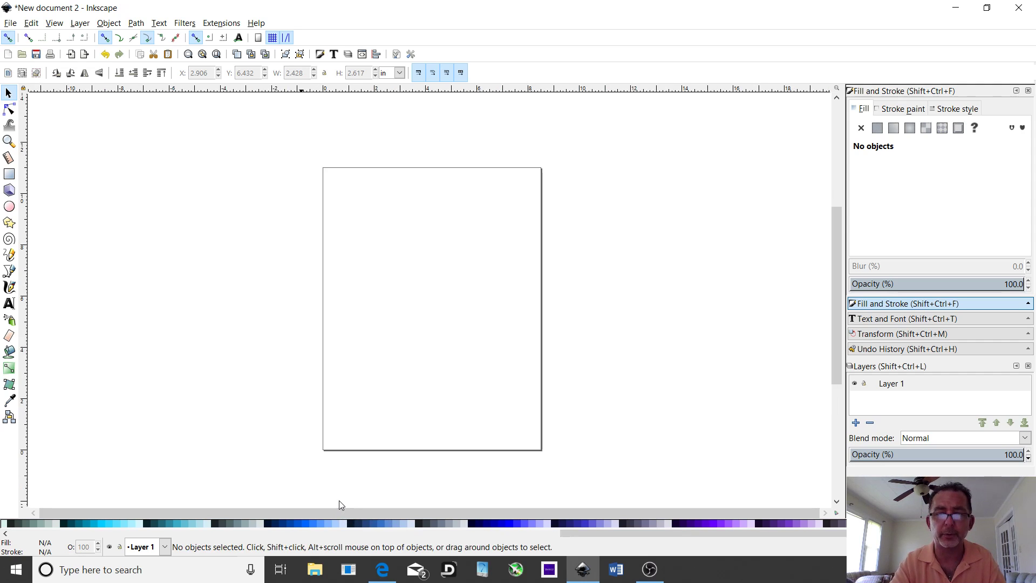
click(9, 174)
drag(323, 169, 540, 447)
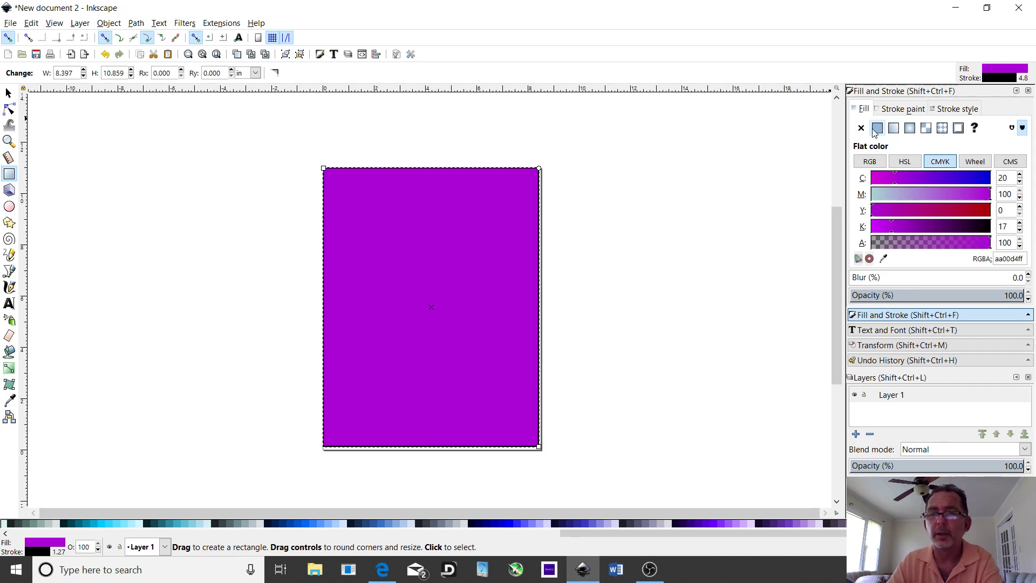
click(8, 93)
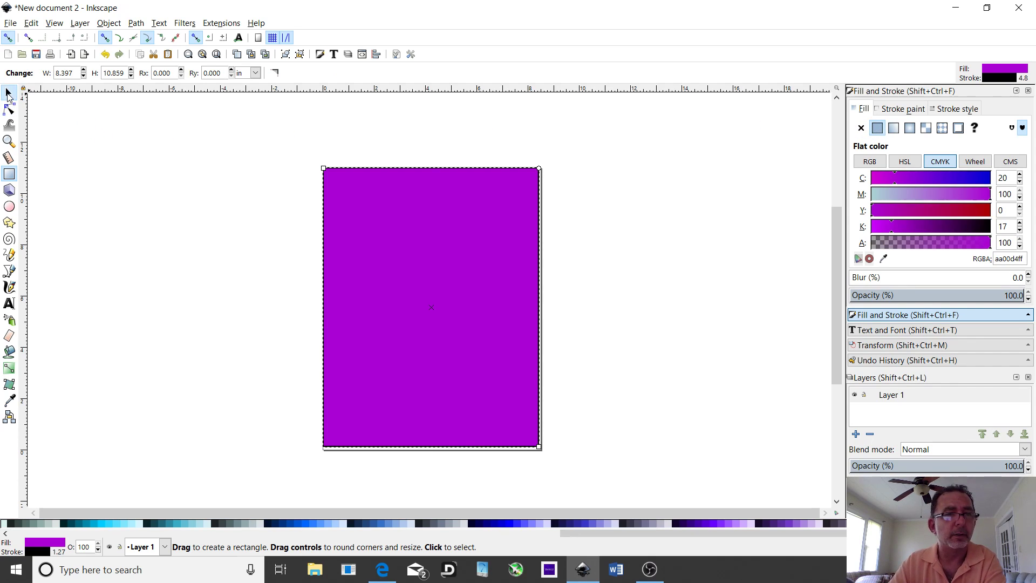
click(862, 127)
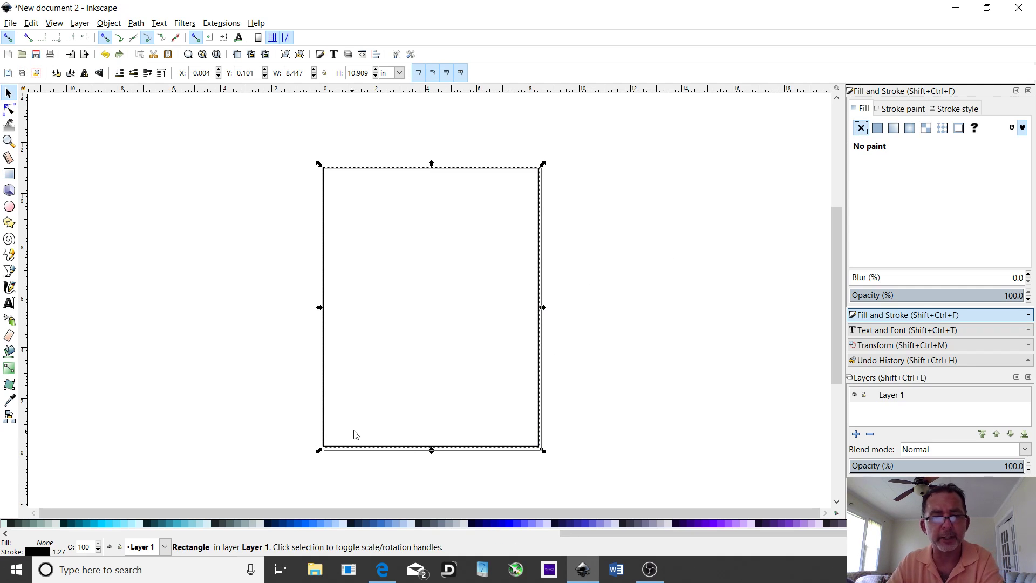
- Stretch the rectangle to the page edges, making it about 8.57 by 11.06 in
drag(431, 451, 443, 353)
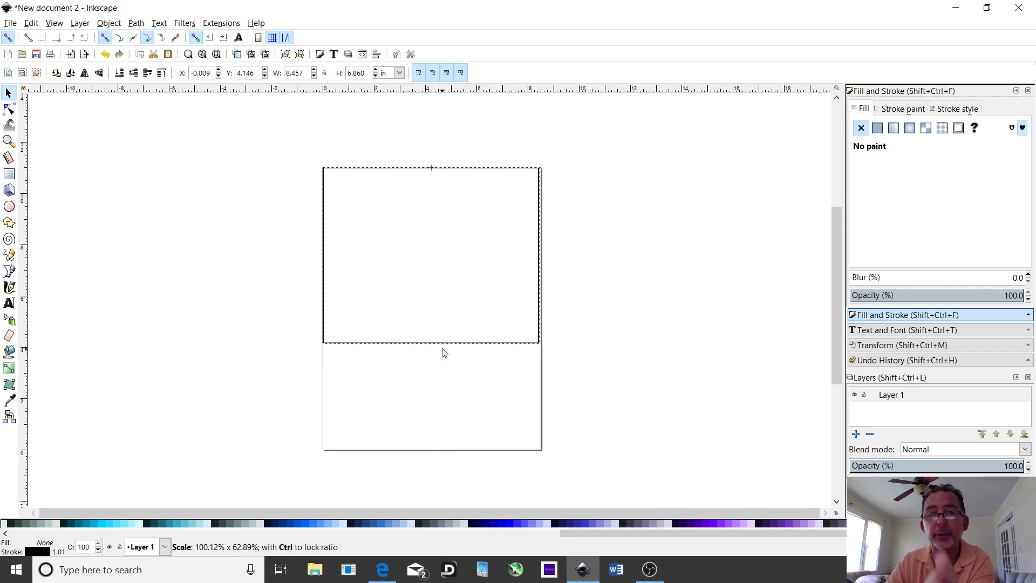
drag(444, 353, 455, 458)
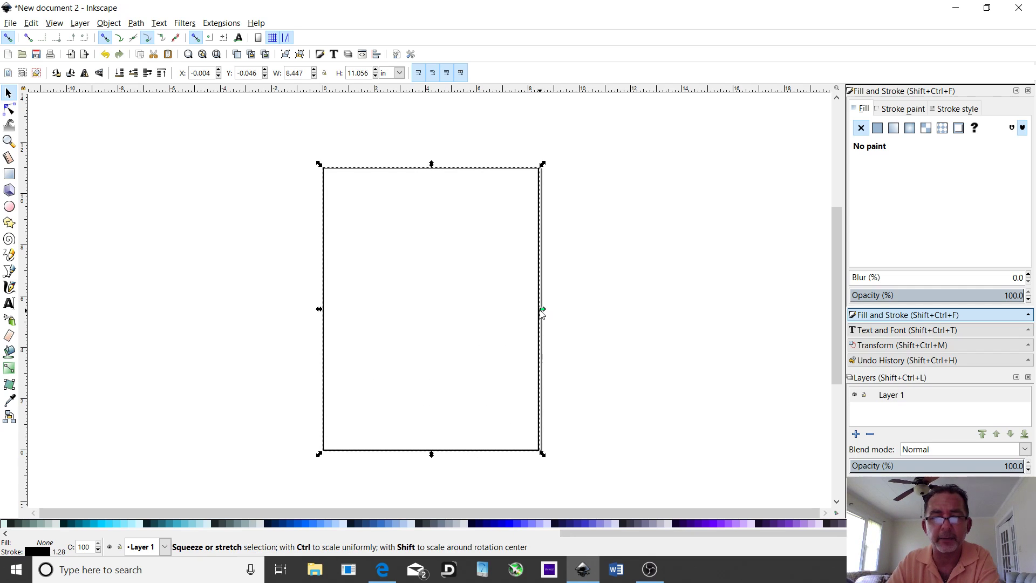
drag(543, 309, 547, 315)
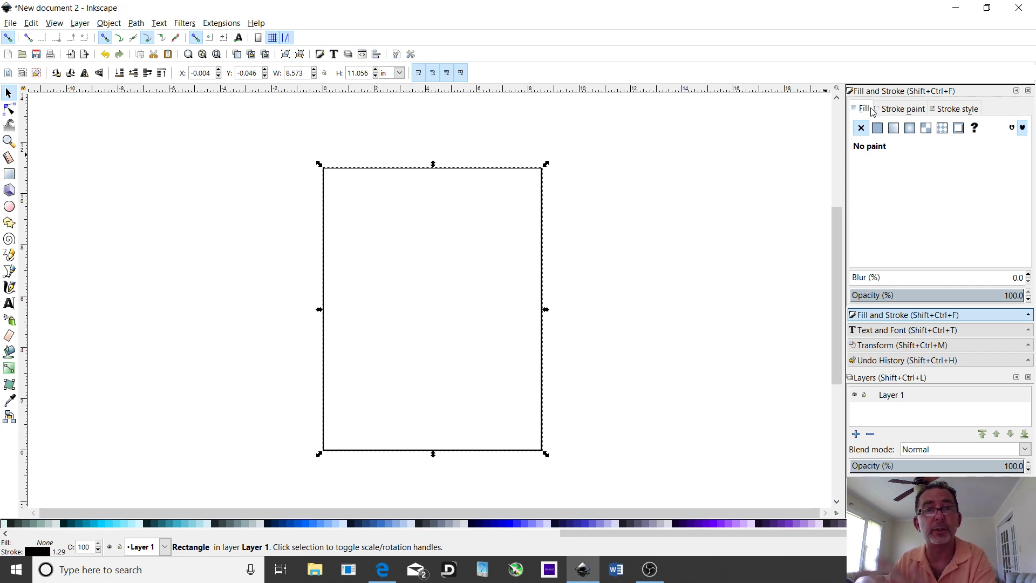
- Try a stroke width of 0.151 in on the page border, restore it to 0.051 in and deselect the border
click(949, 111)
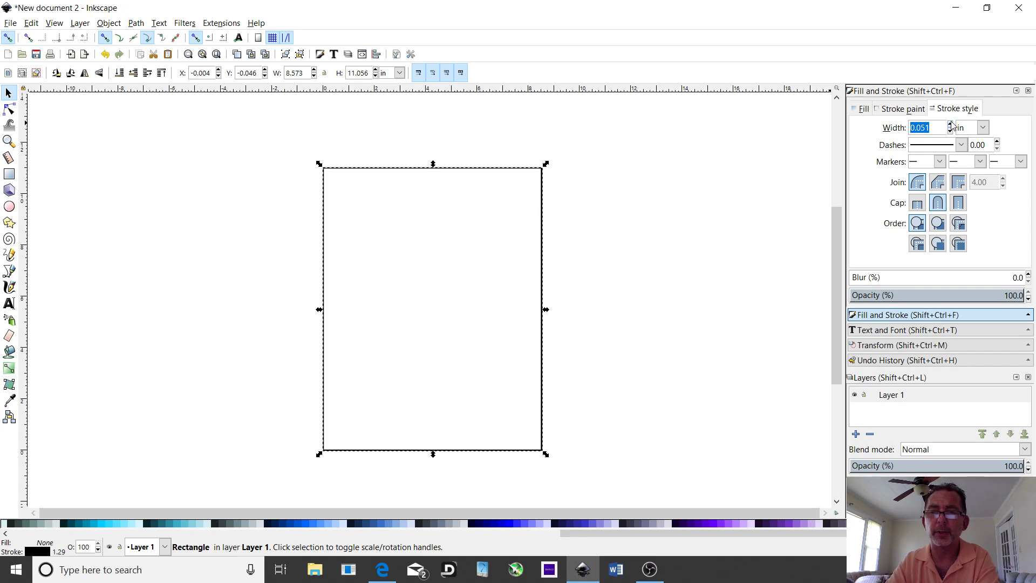
click(950, 125)
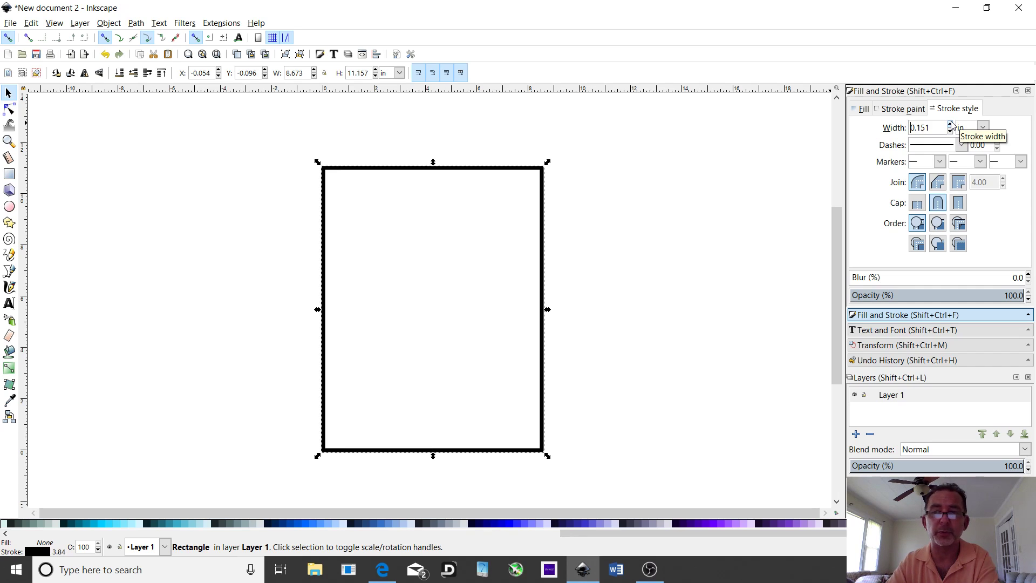
click(950, 132)
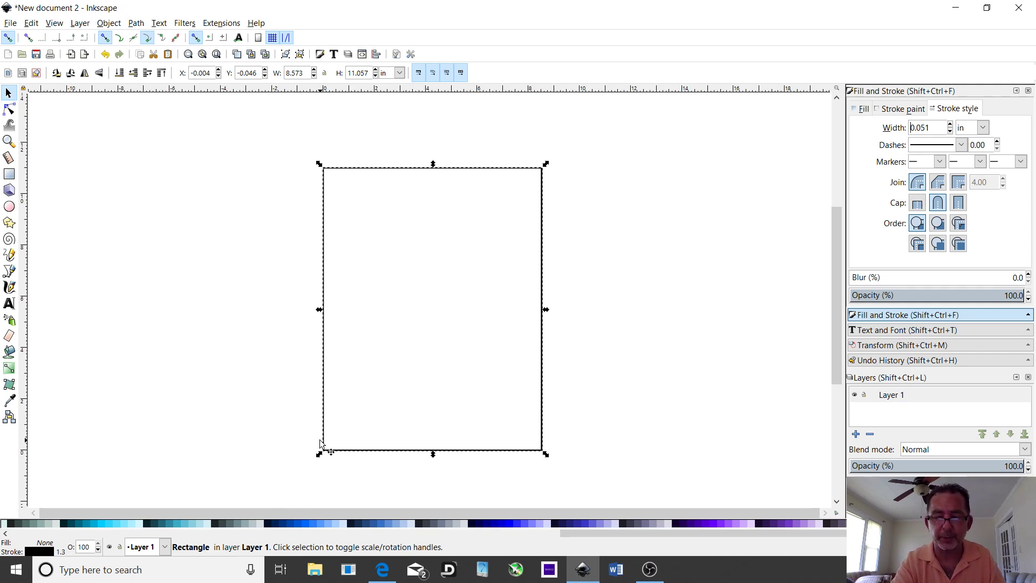
text(+)
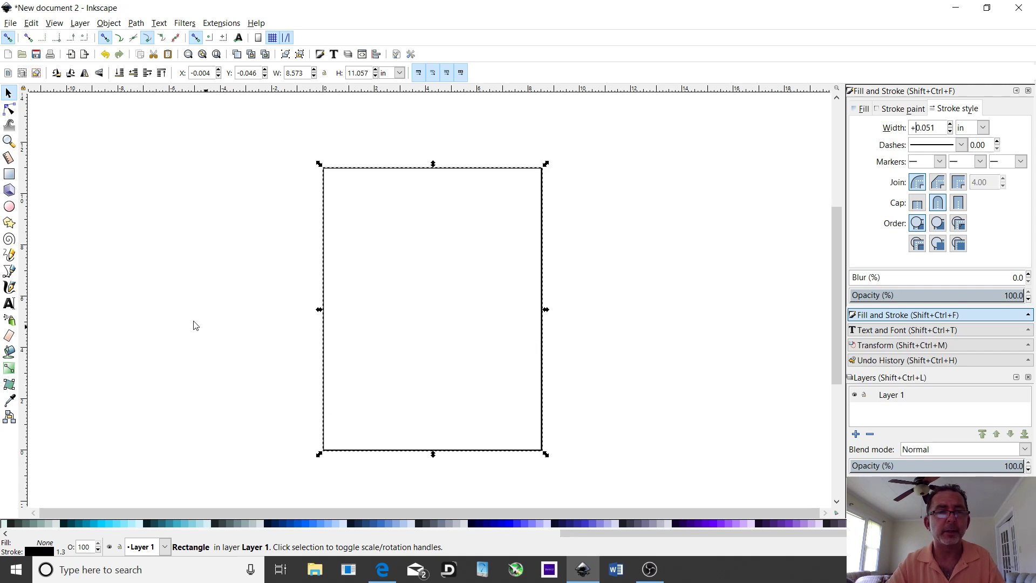
click(192, 323)
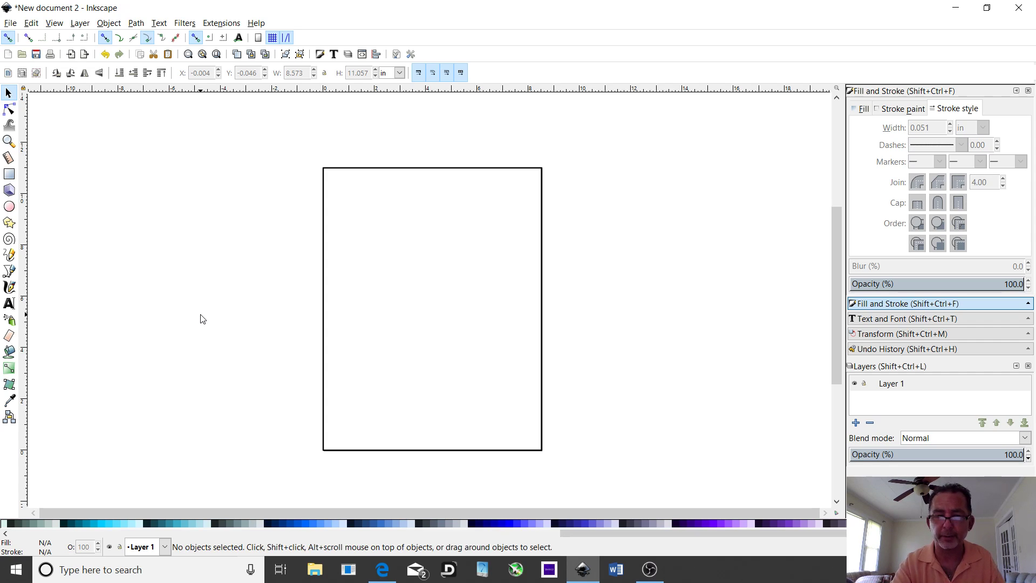
- Draw a near-square rectangle about 2.8 by 2.9 in in the upper-left area of the page
key(plus)
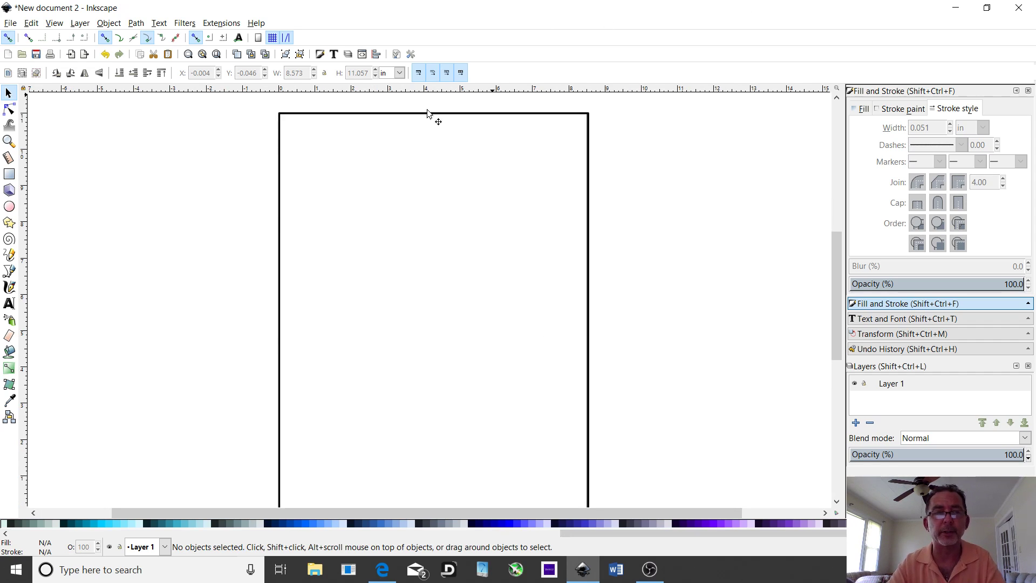
click(9, 173)
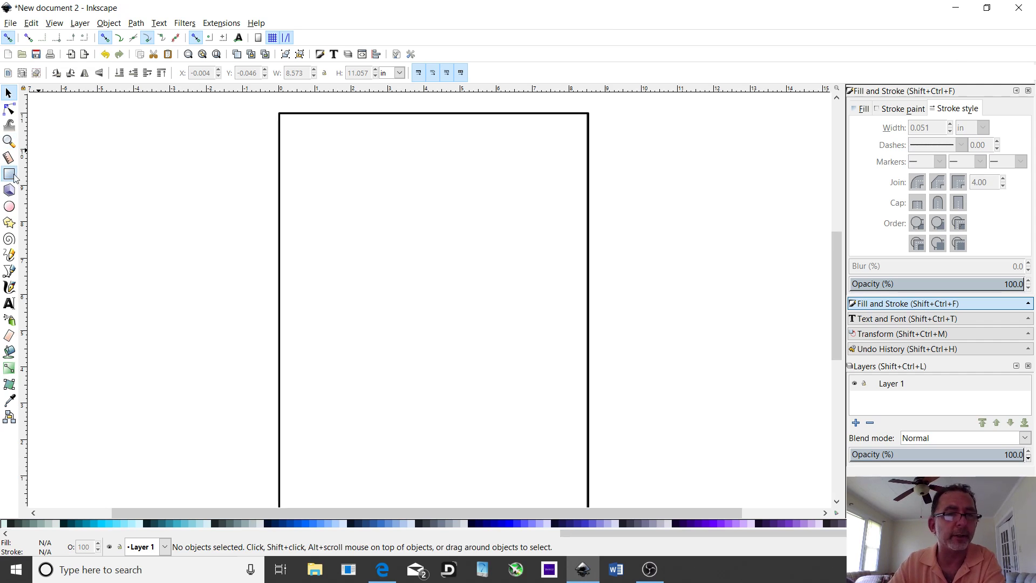
mouse_move(309, 164)
mouse_down()
mouse_move(405, 230)
mouse_move(400, 283)
mouse_move(416, 249)
mouse_move(413, 270)
mouse_up()
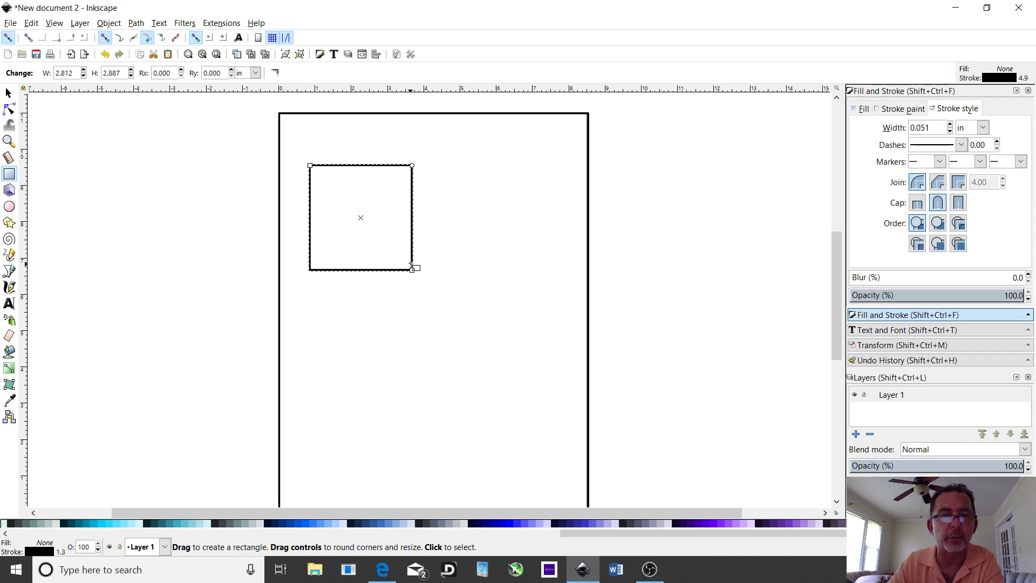
- Draw an ellipse about 3.0 by 2.5 in that overlaps the square's lower-right corner
click(8, 208)
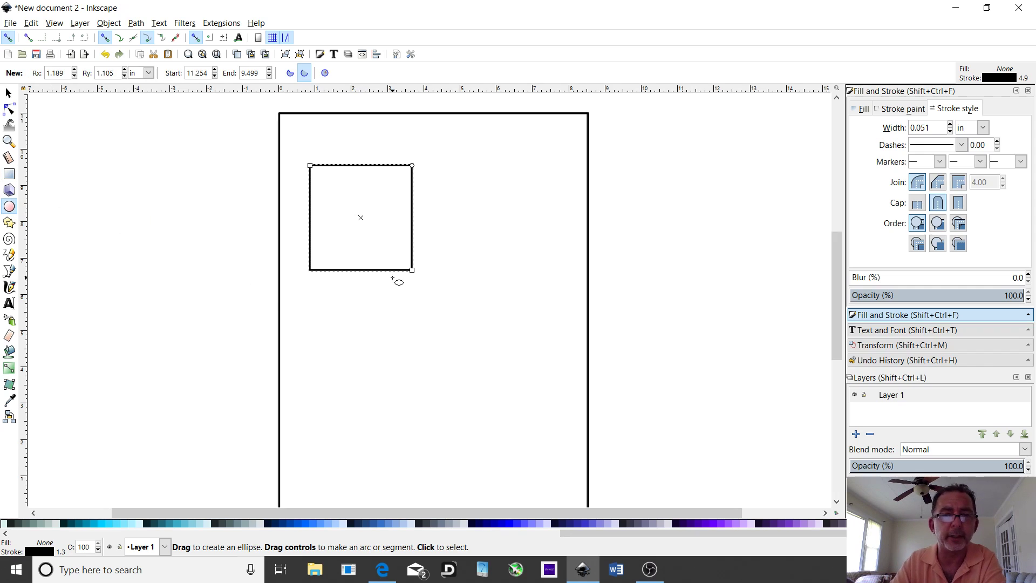
drag(403, 246, 506, 306)
drag(501, 359, 513, 335)
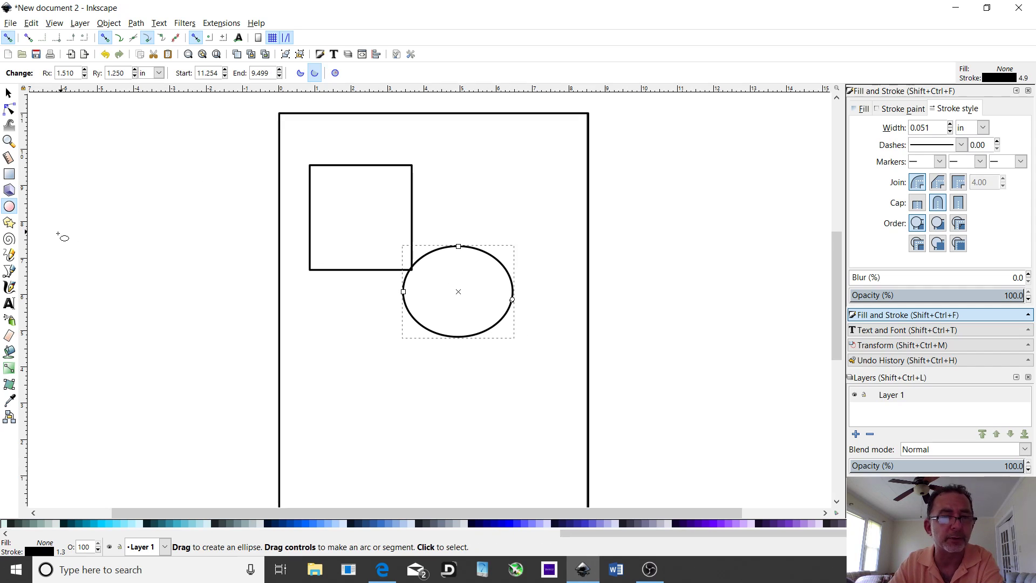
- Draw a triangle below the square as a star with 3 corners and a spoke ratio of 0.510
click(14, 224)
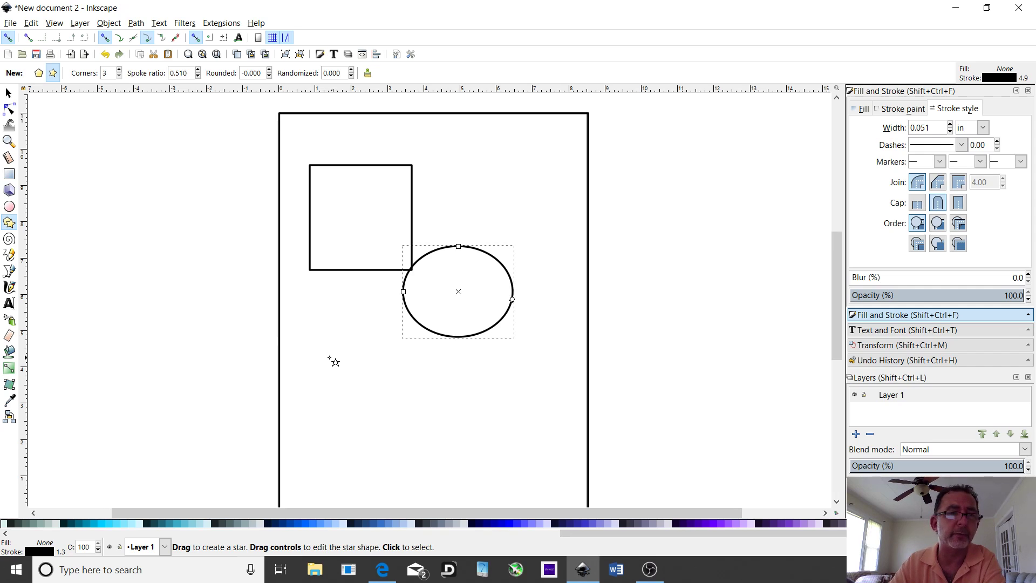
click(38, 74)
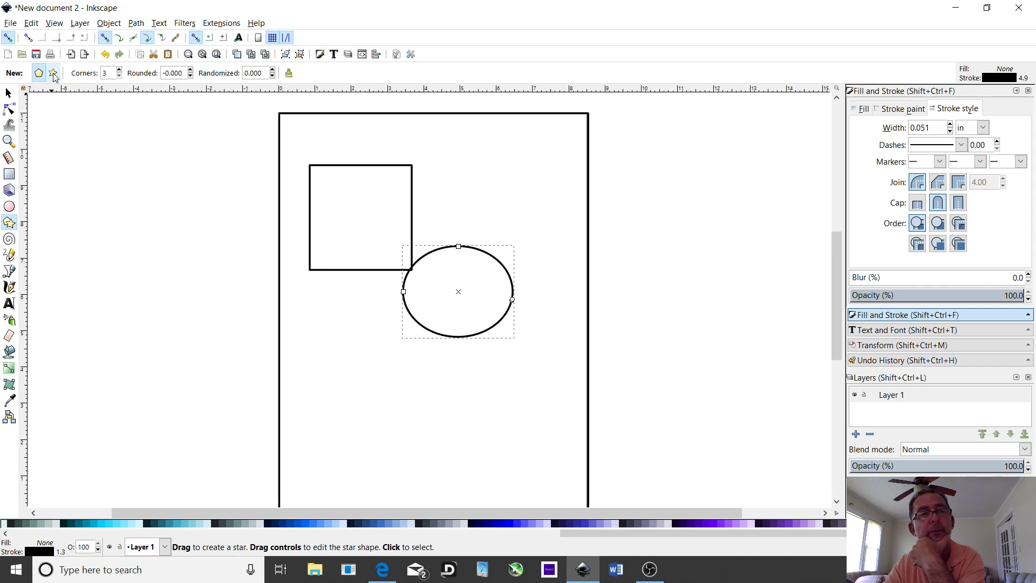
click(54, 74)
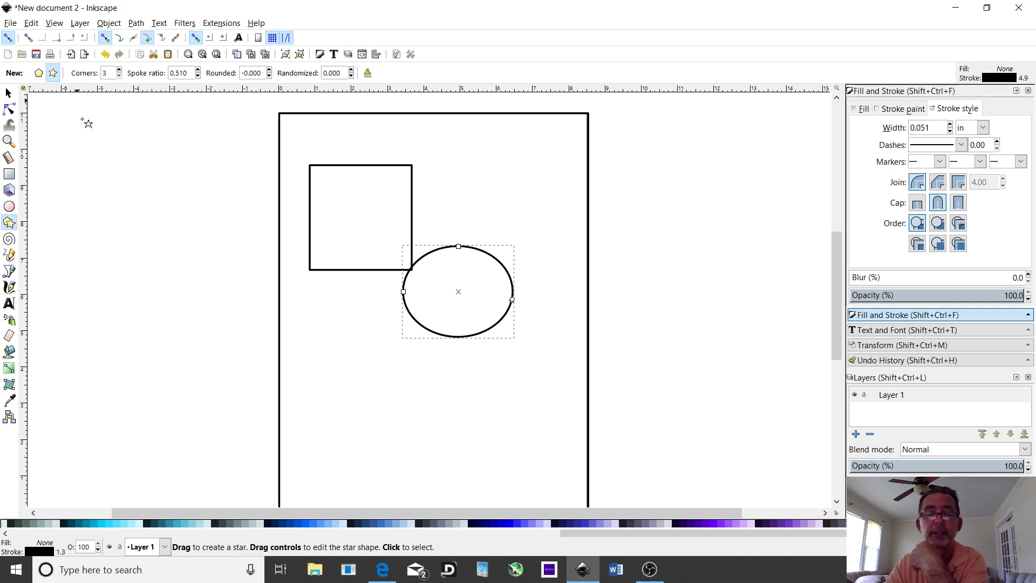
drag(329, 350, 385, 397)
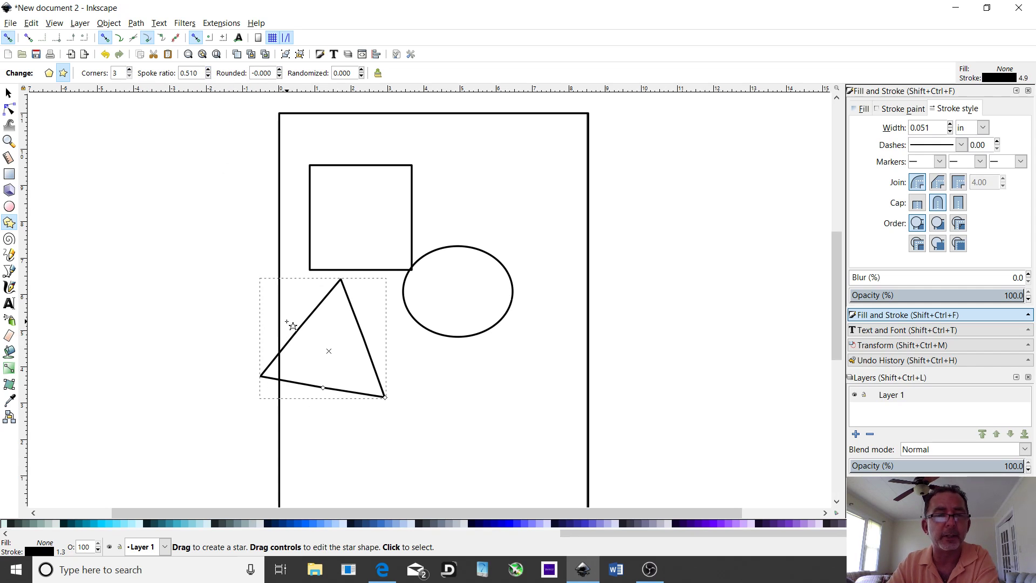
- Move the triangle fully inside the page border and shift the ellipse down, clear of the square
click(8, 93)
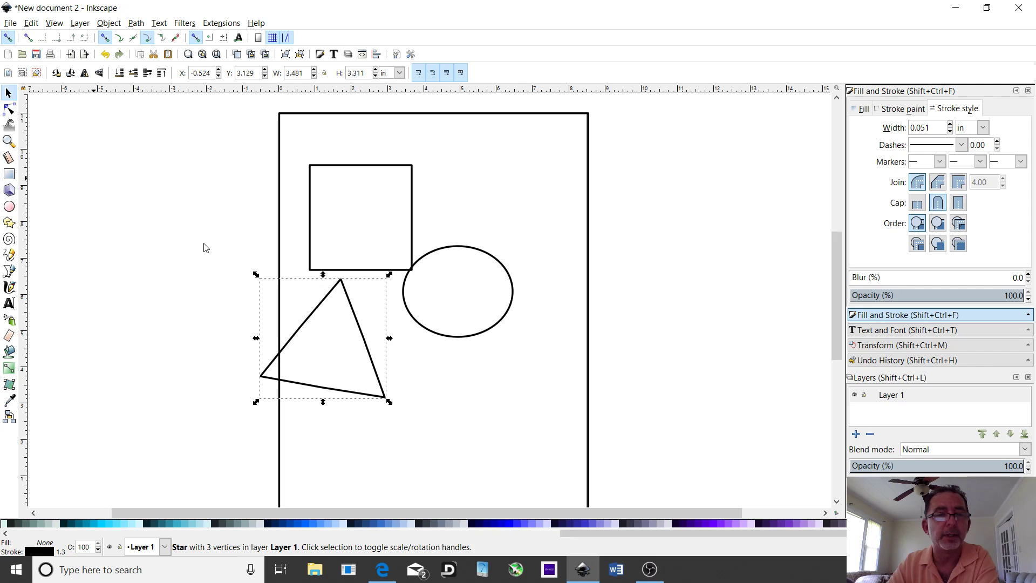
drag(320, 324, 367, 343)
click(489, 330)
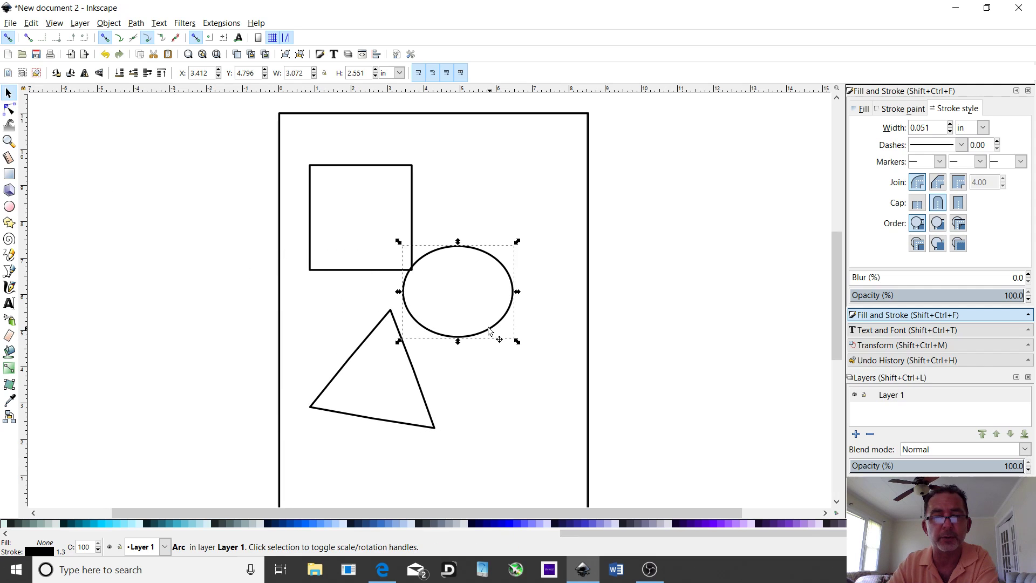
drag(485, 328, 503, 381)
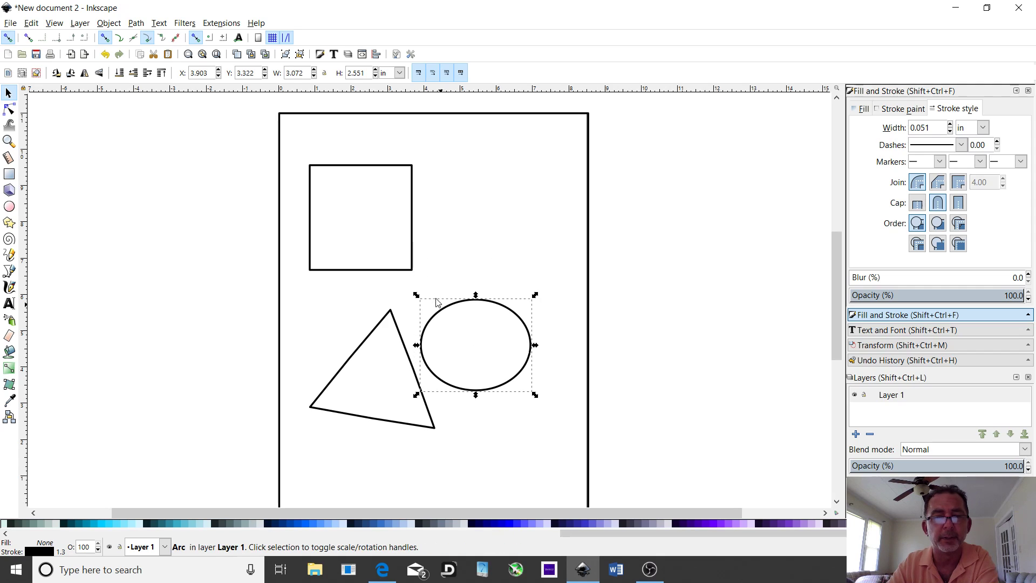
- Move the square down to overlap the triangle and ellipse, and give it a flat purple fill (aa00d4)
click(351, 166)
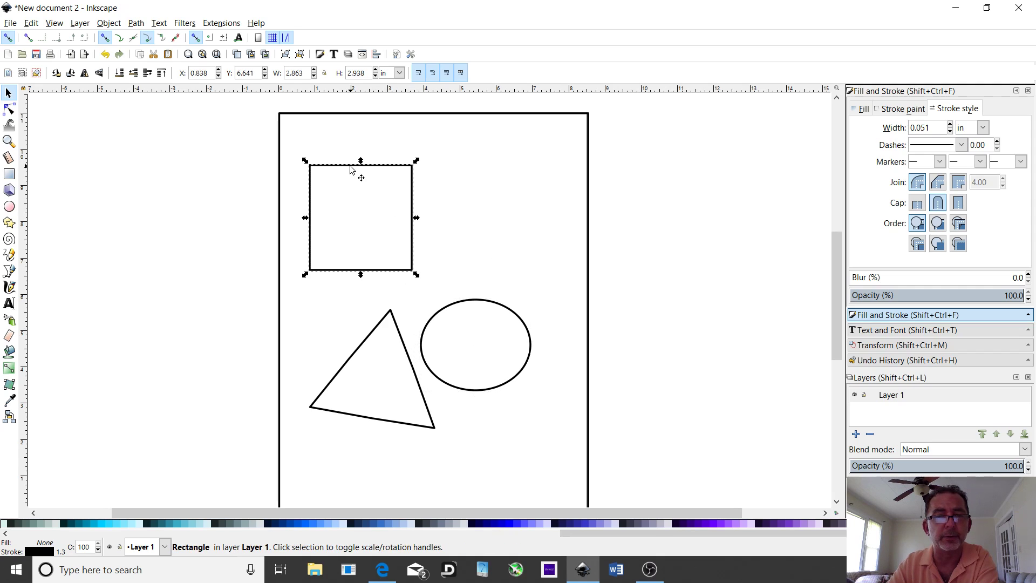
drag(350, 167, 406, 253)
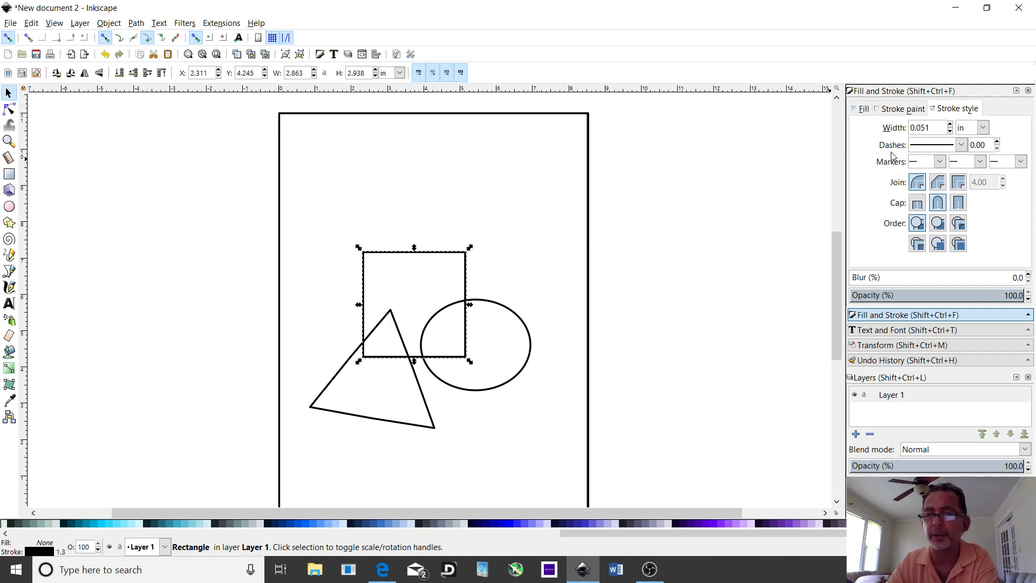
click(860, 110)
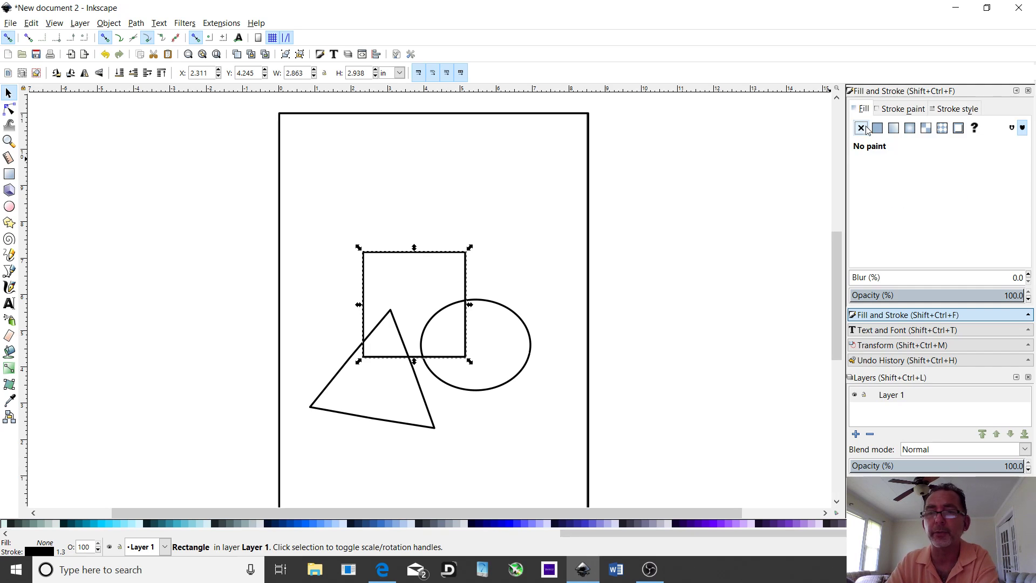
click(878, 128)
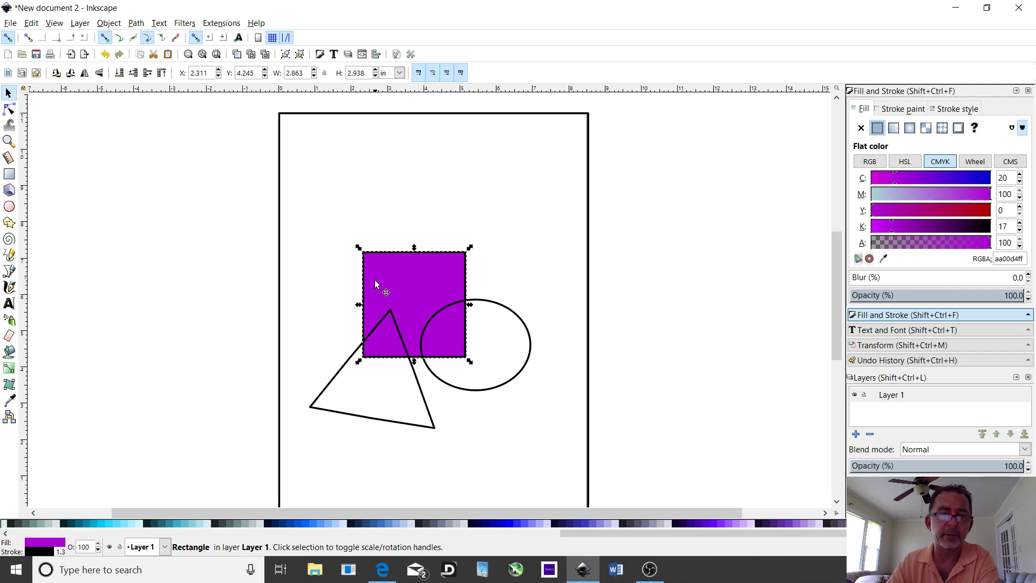
- Fill the triangle with the yellow swatch ffdd55
click(334, 377)
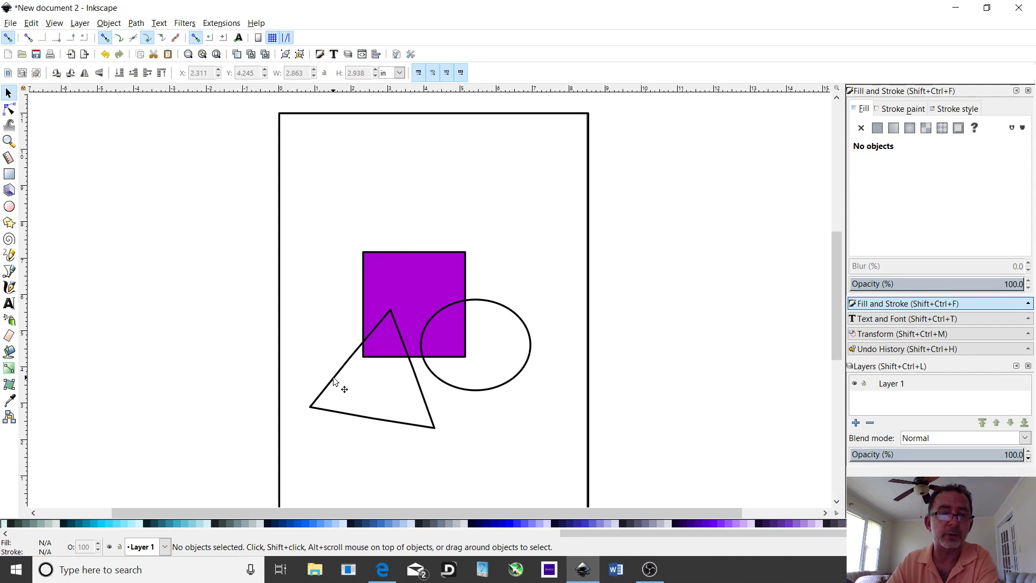
click(334, 378)
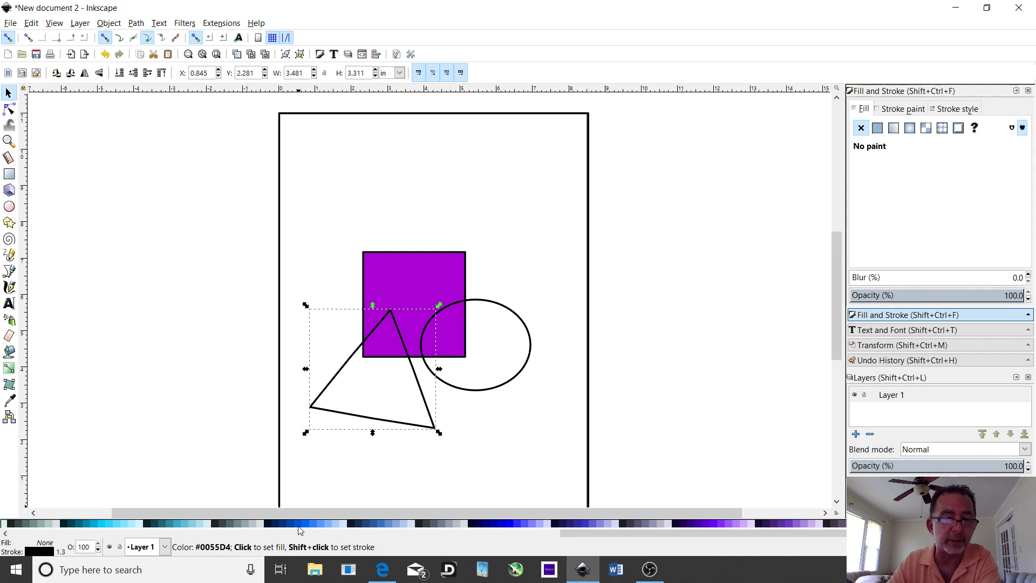
drag(597, 533, 116, 556)
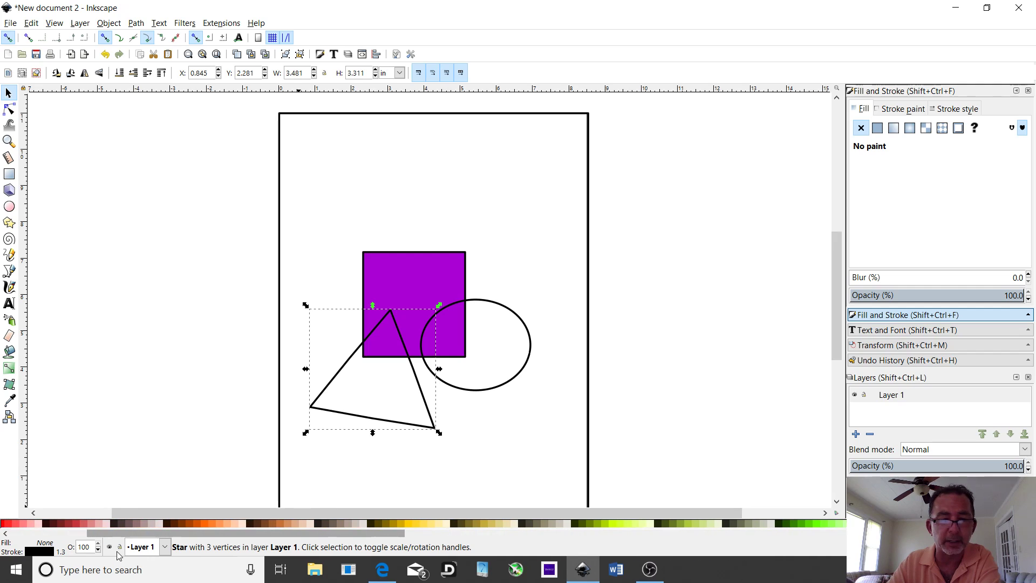
click(421, 524)
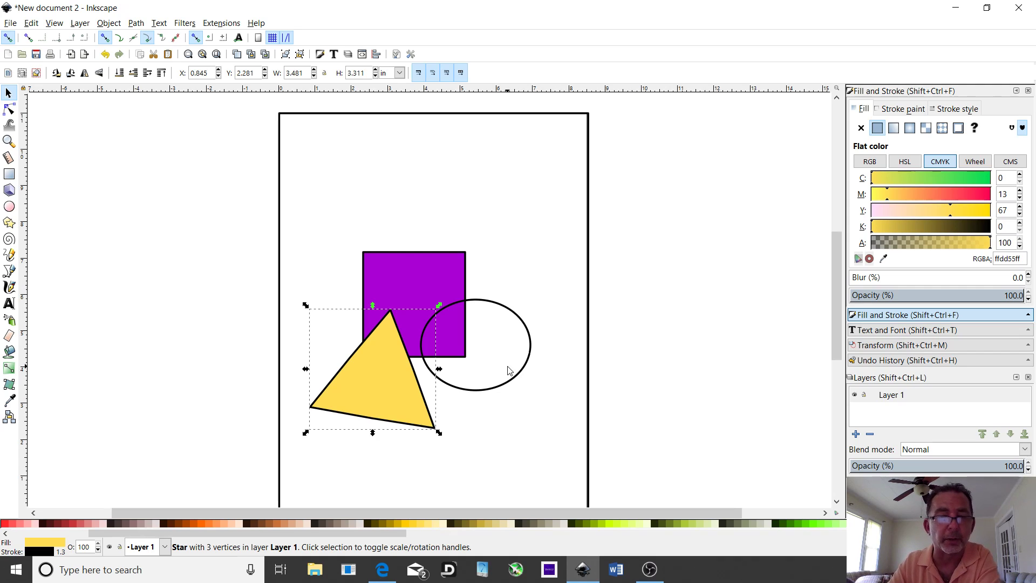
- Fill the ellipse with pure red (ff0000)
click(487, 305)
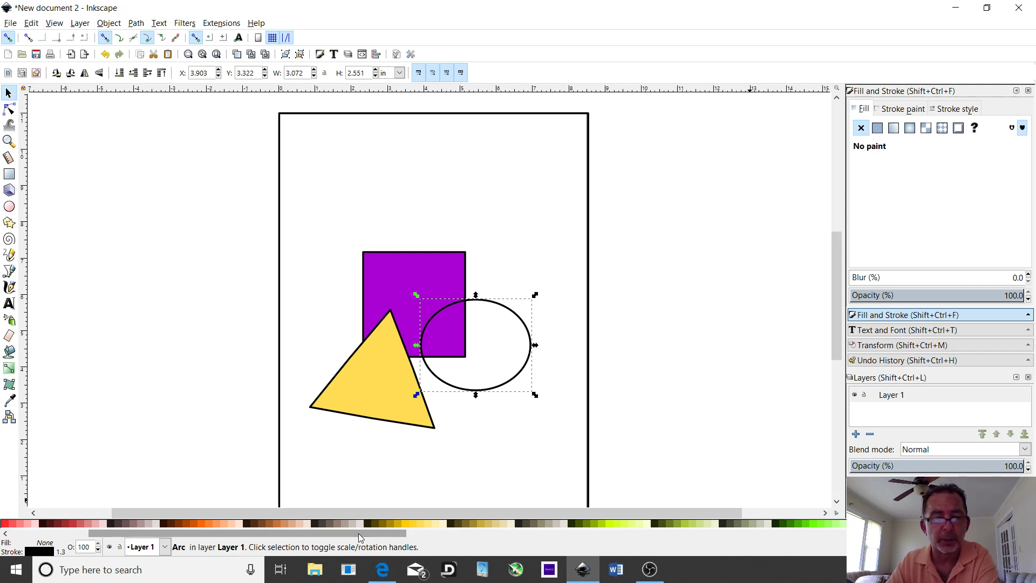
drag(352, 533, 253, 564)
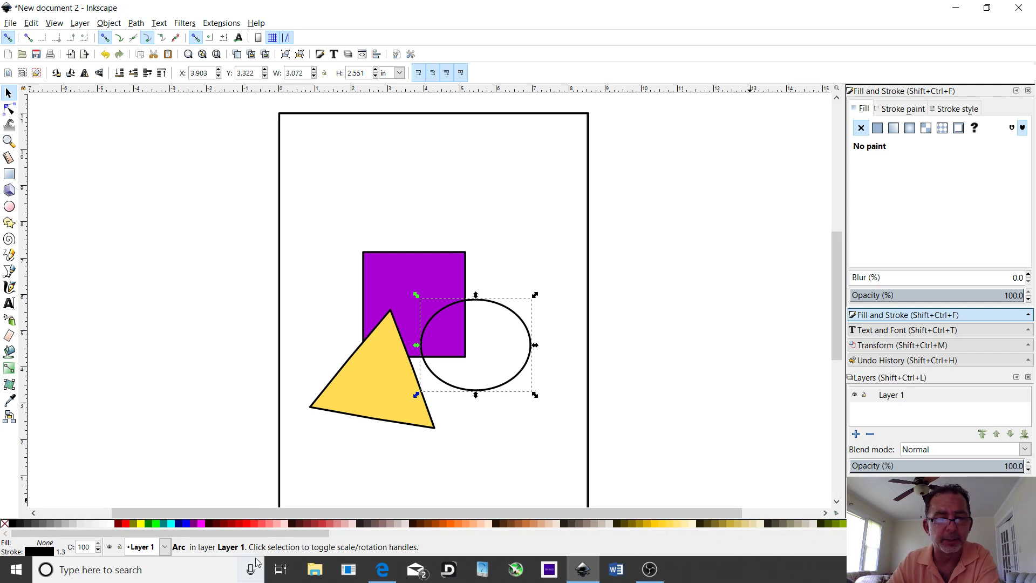
click(244, 521)
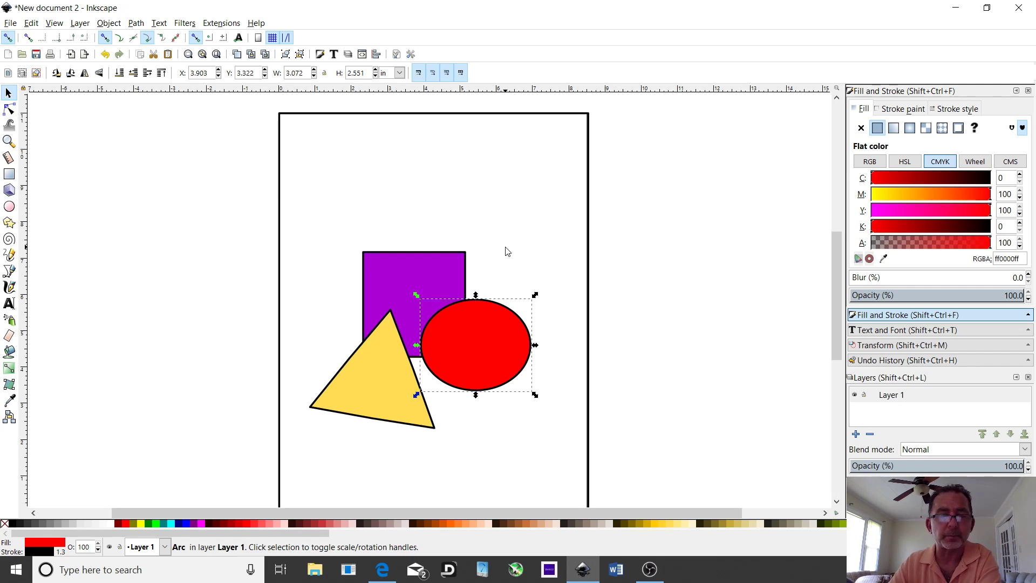
- Merge the square, triangle and ellipse into one shape with Union, and undo the merge
click(136, 24)
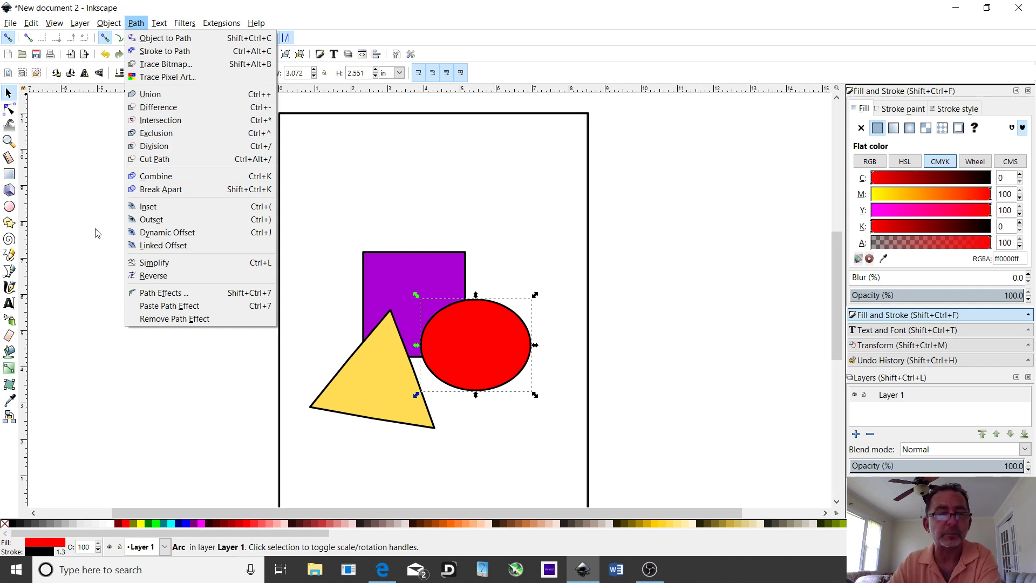
click(110, 417)
drag(354, 196, 568, 454)
drag(298, 225, 558, 444)
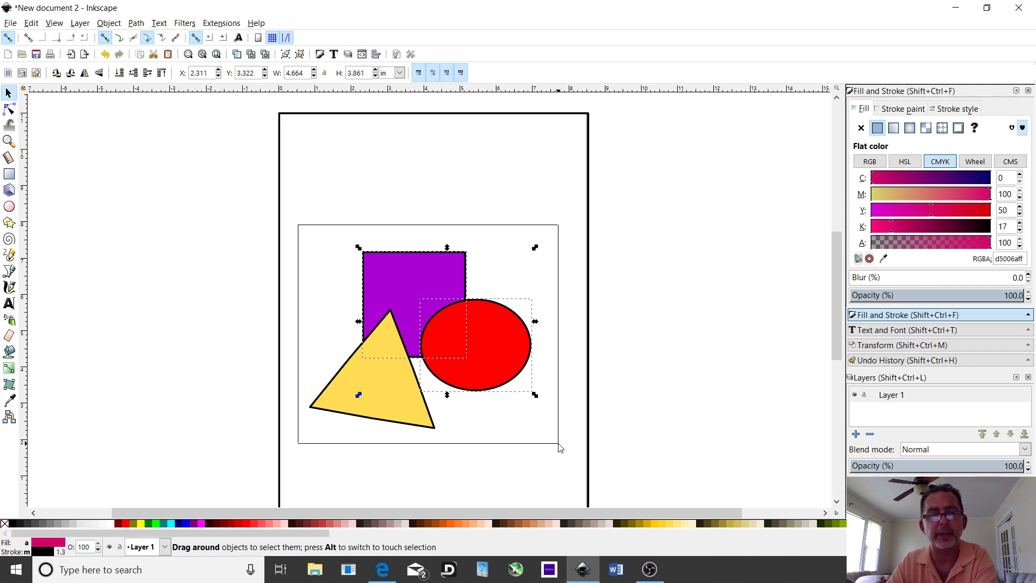
drag(559, 444, 558, 442)
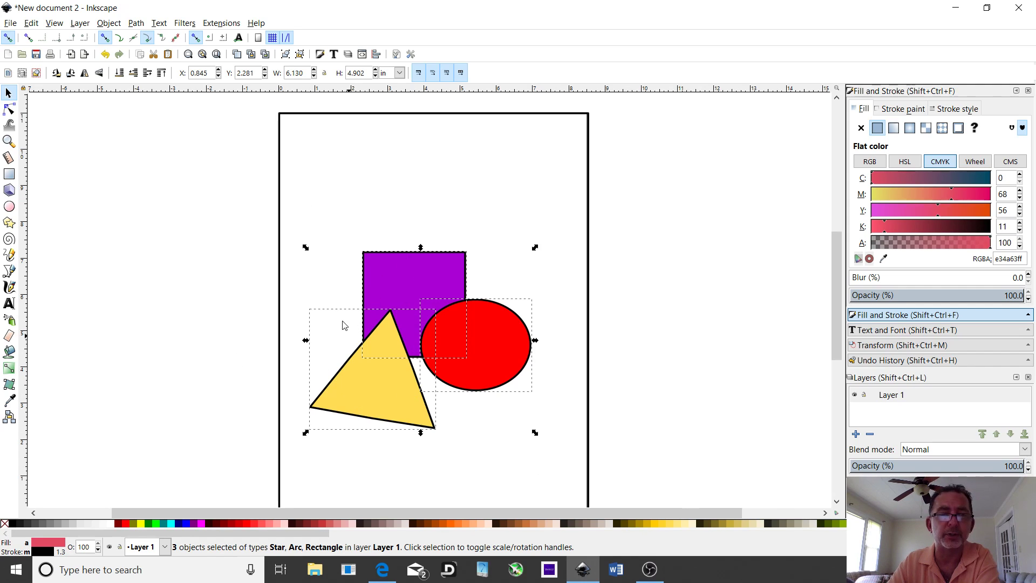
click(135, 24)
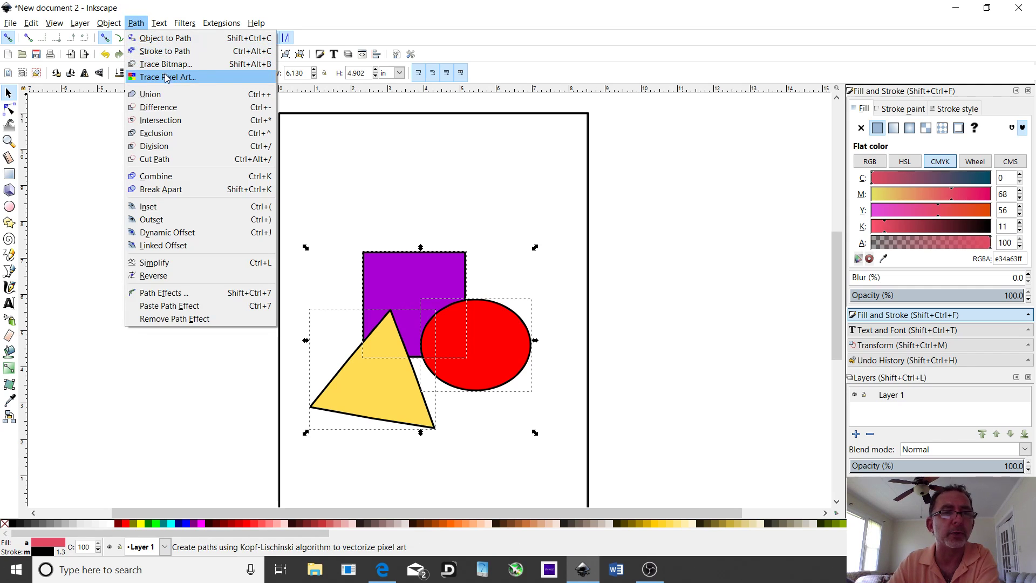
click(151, 95)
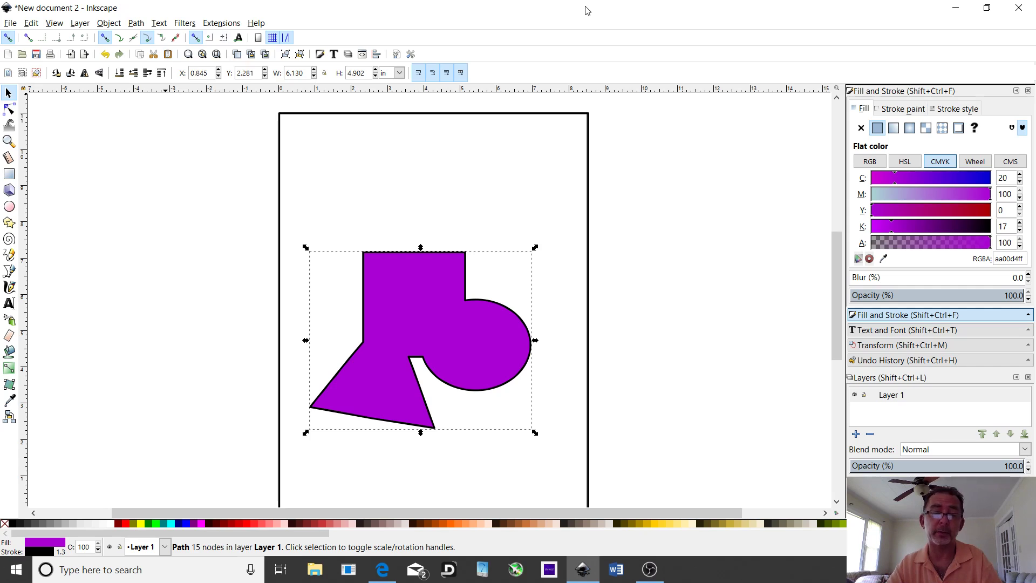
key(ctrl)
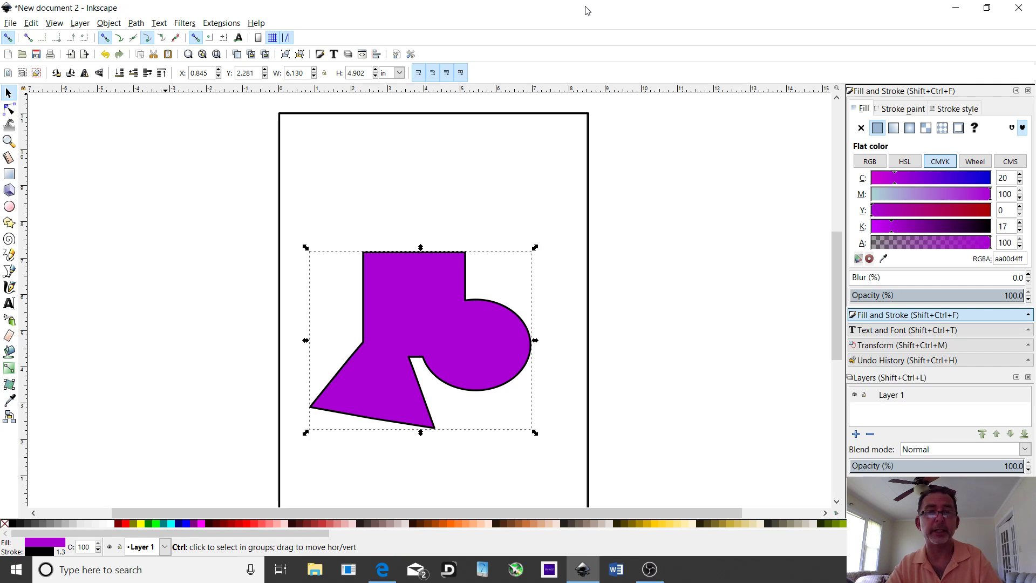
key(ctrl+z)
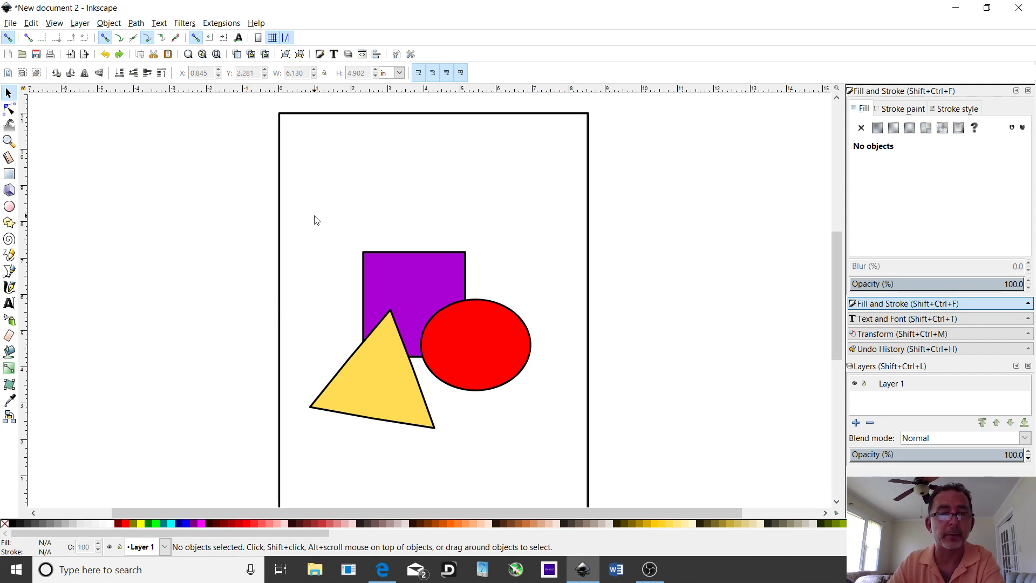
- Apply Exclusion to the square, triangle and ellipse together to cut out their overlapping areas
mouse_move(305, 213)
mouse_down()
mouse_move(307, 446)
mouse_move(487, 476)
mouse_move(567, 463)
mouse_move(559, 449)
mouse_up()
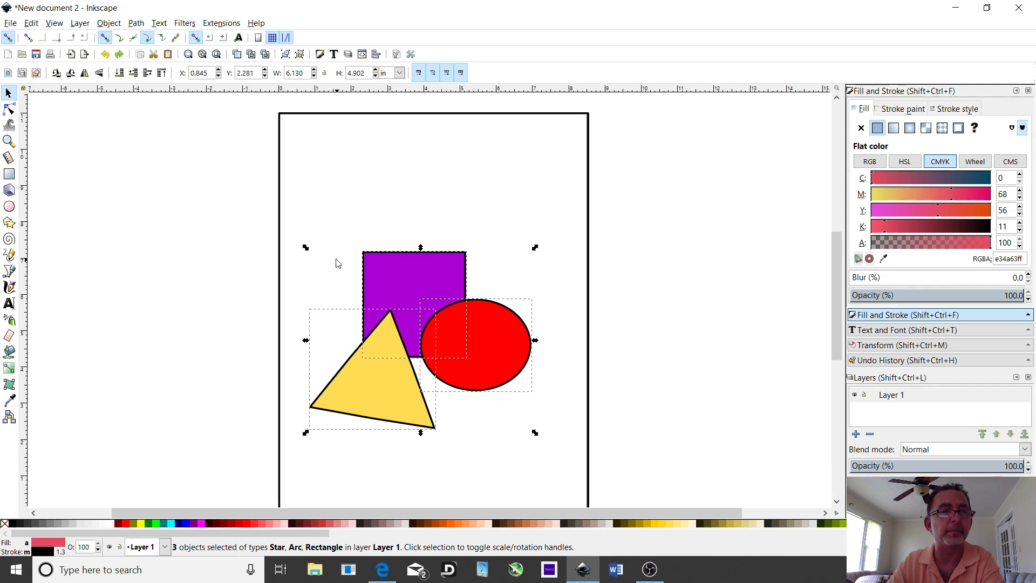
click(136, 24)
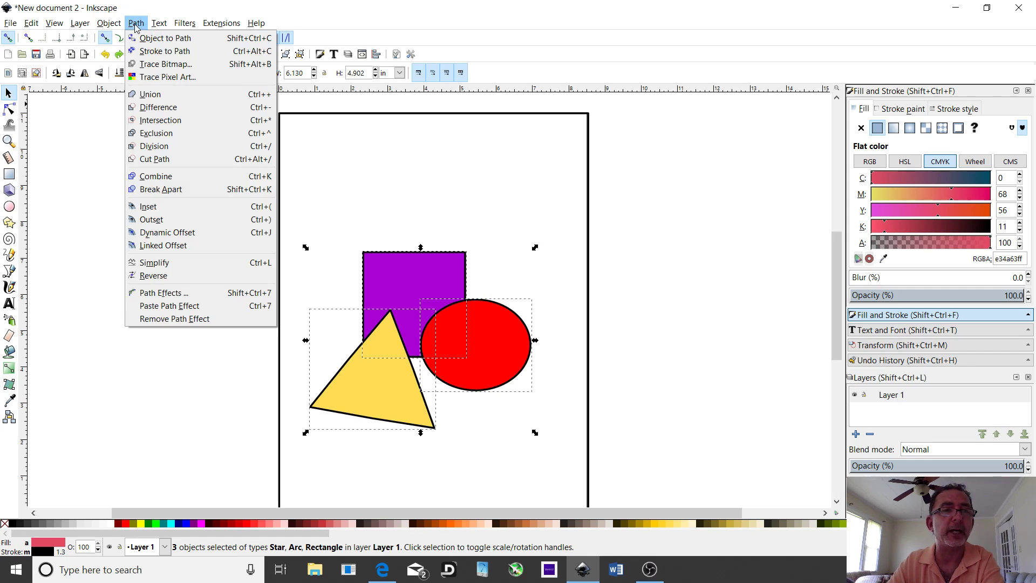
click(167, 136)
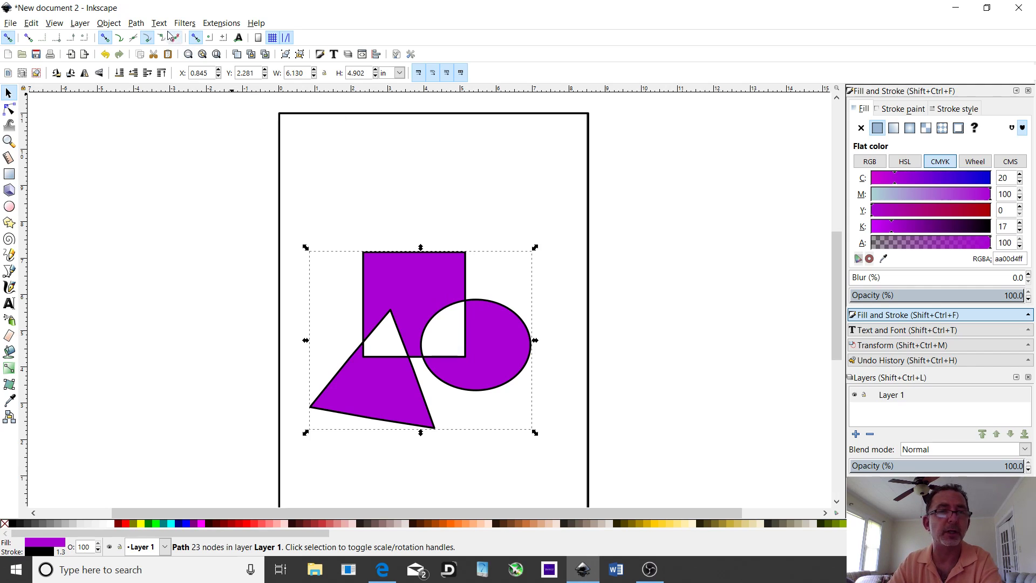
- Break the excluded shape apart into separate pieces and clear the selection
click(136, 23)
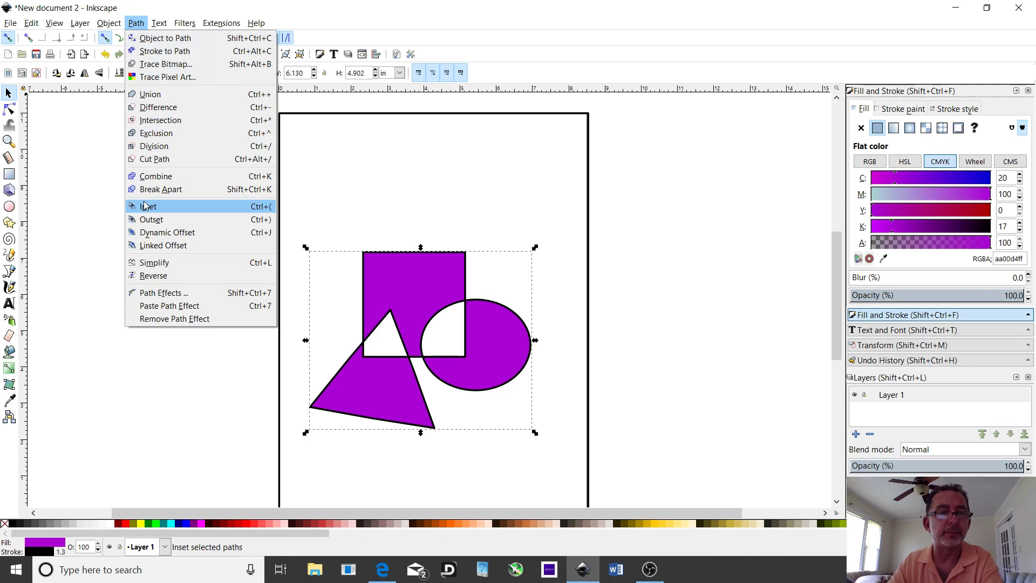
click(172, 193)
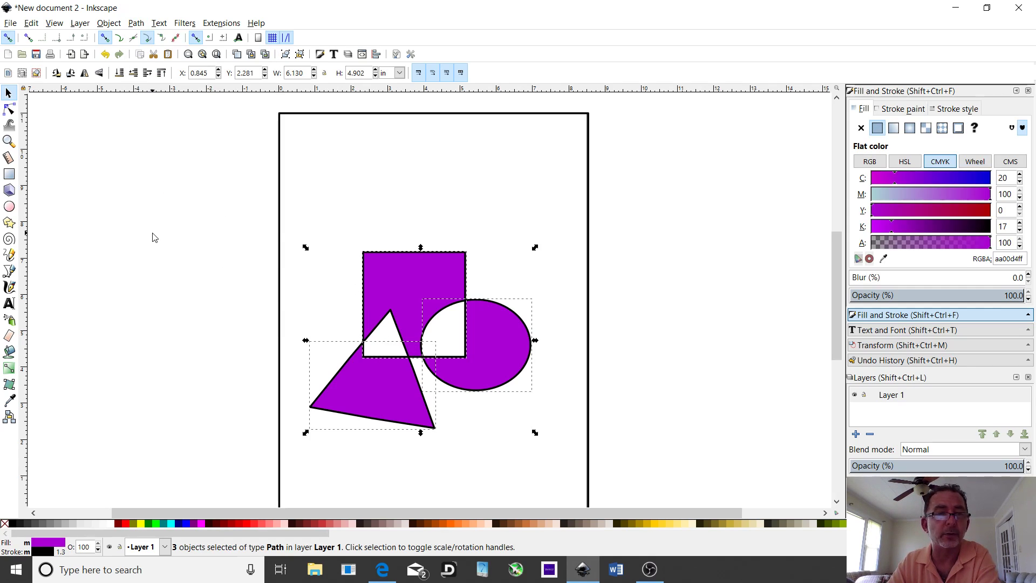
click(92, 215)
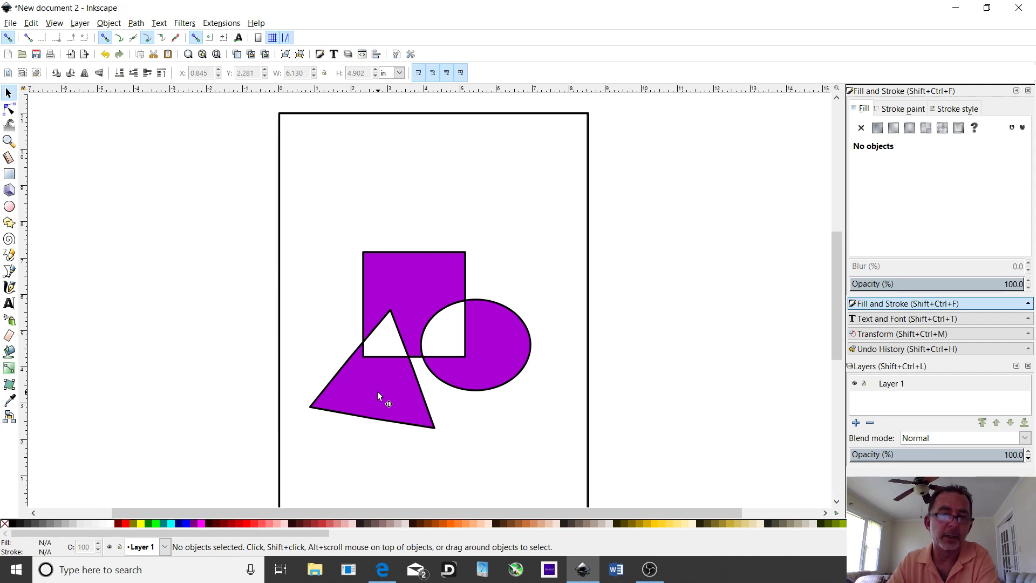
- Move the cut triangle and square pieces away from each other and from the ellipse piece
mouse_move(386, 390)
mouse_down()
mouse_move(361, 397)
mouse_move(355, 415)
mouse_move(267, 415)
mouse_up()
drag(406, 283, 354, 224)
drag(247, 396, 336, 402)
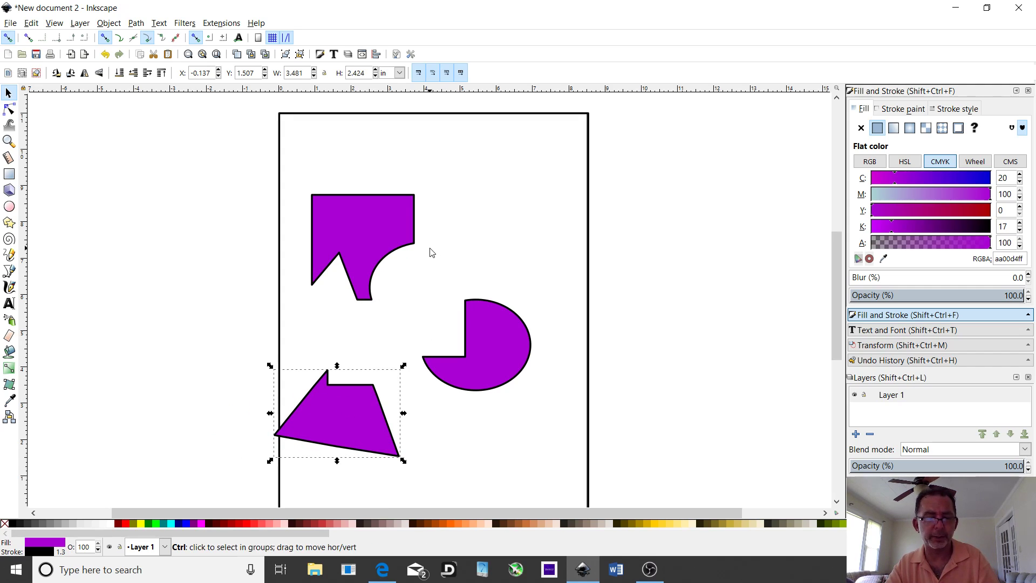
- Undo the piece moves, the break-apart and the exclusion to restore the three original coloured shapes
key(ctrl+z)
key(ctrl+z)
key(ctrl+z)
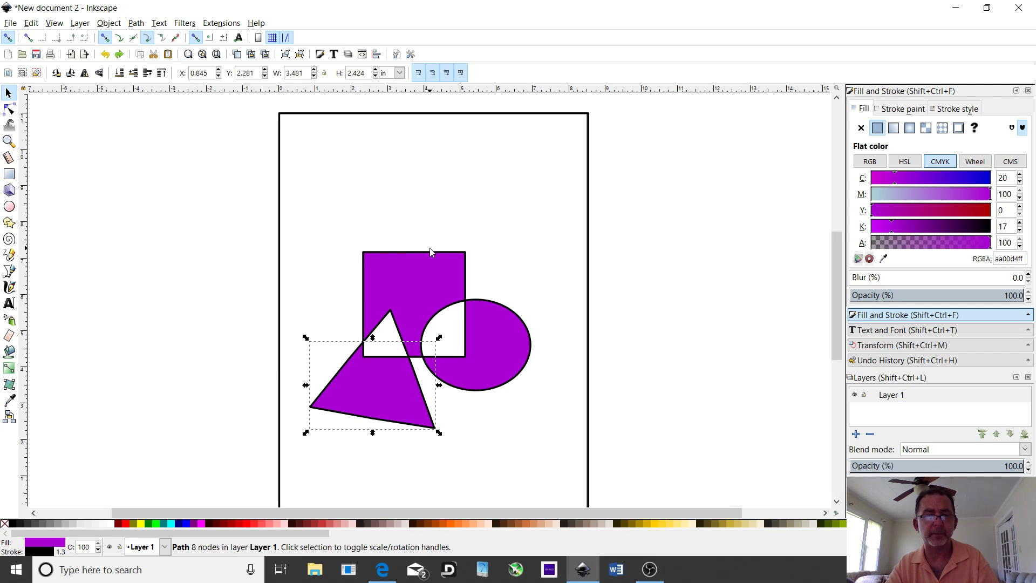
click(314, 171)
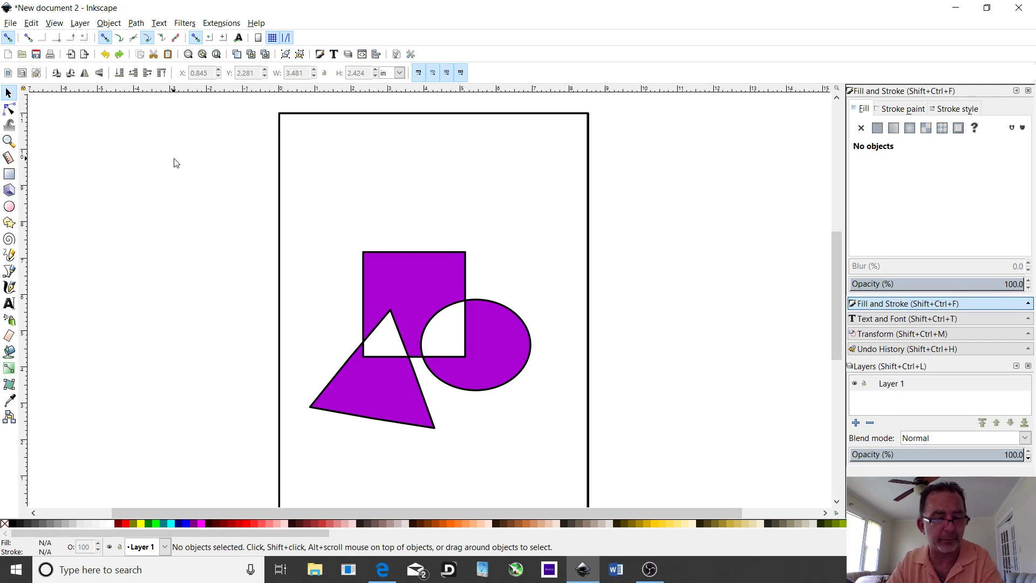
key(ctrl+z)
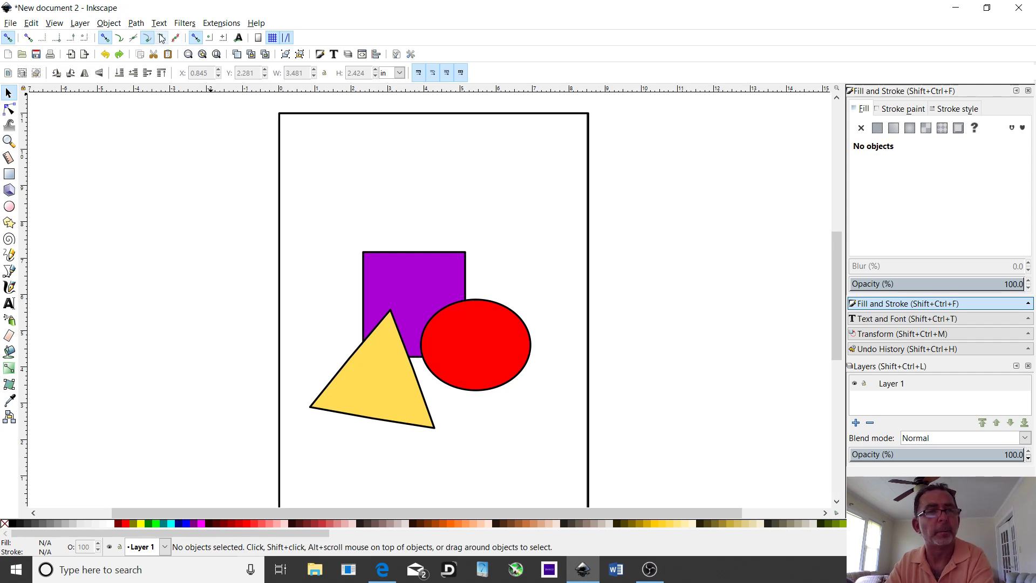
click(135, 23)
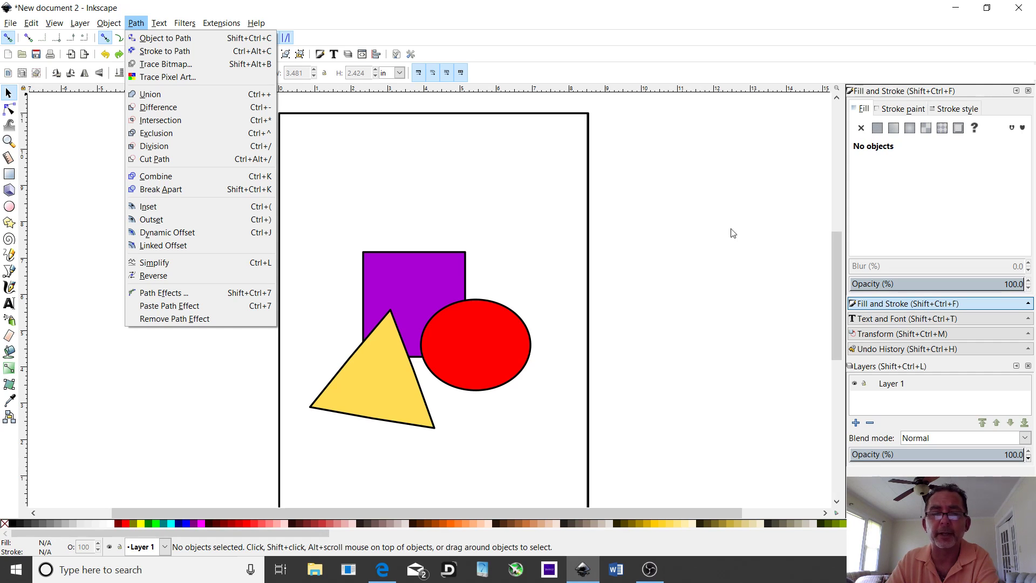
click(348, 357)
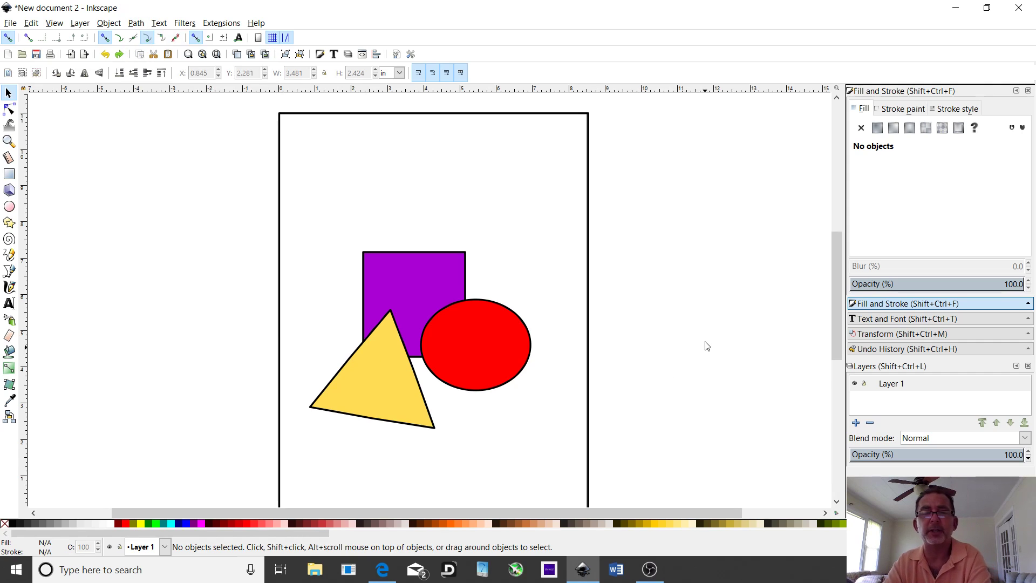